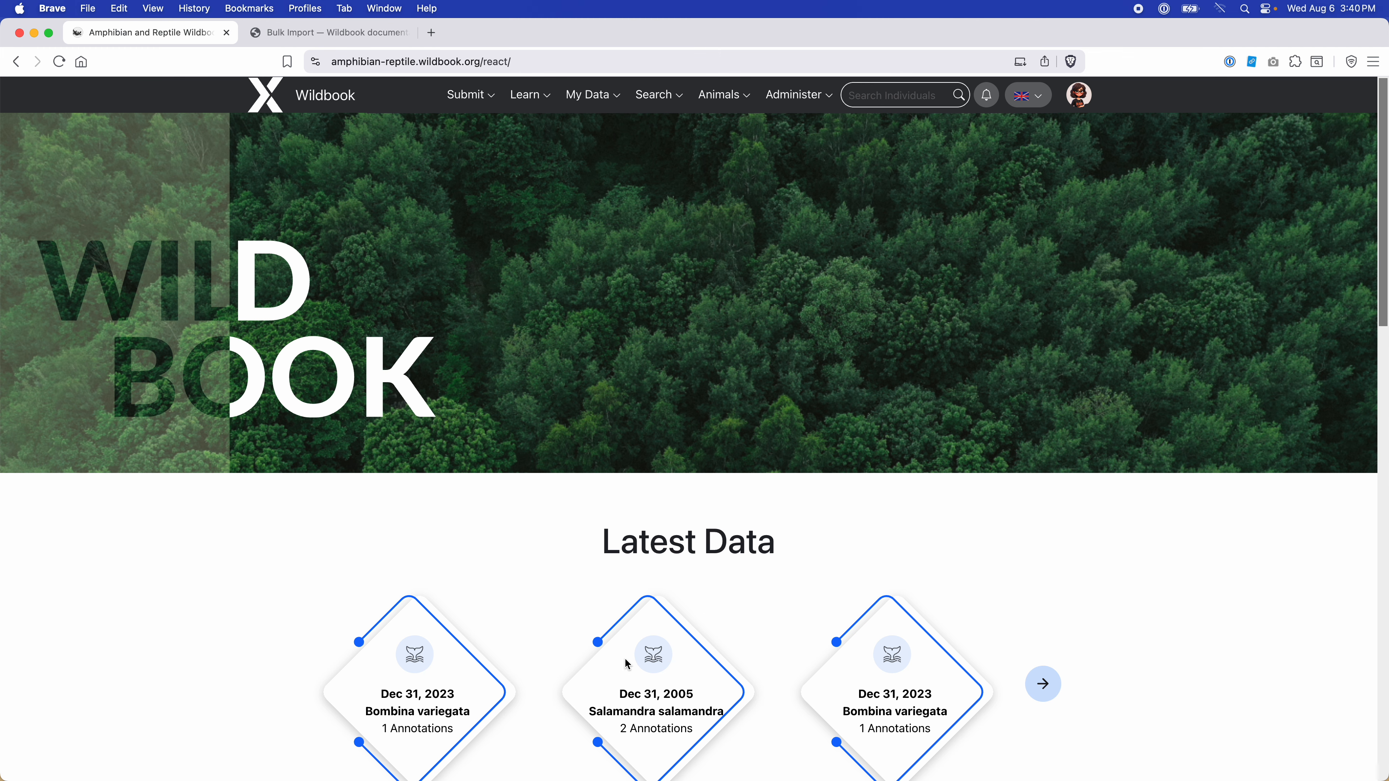
Step: Look over the home page down to its footer and open the Bulk Import submission page
scroll(558, 667, down, 15)
scroll(558, 679, down, 3)
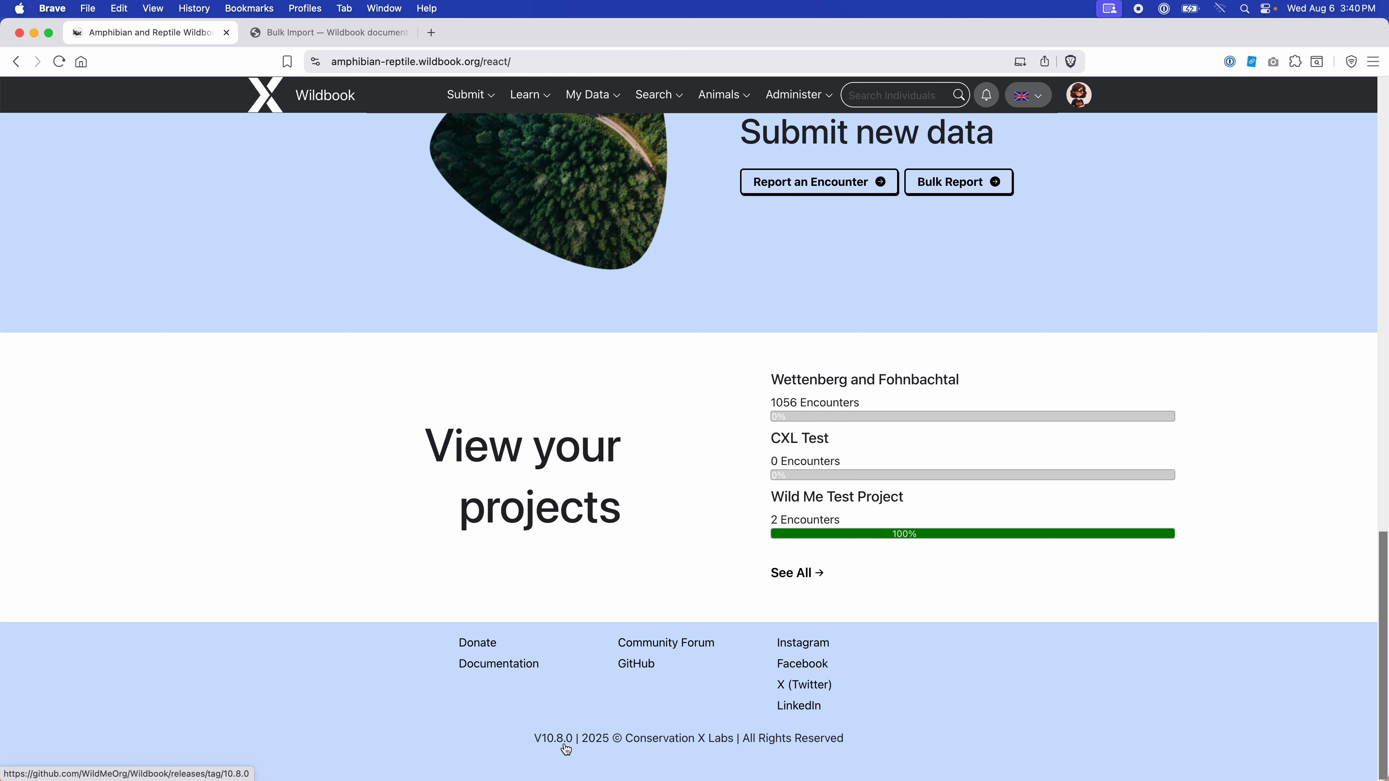
scroll(711, 558, up, 15)
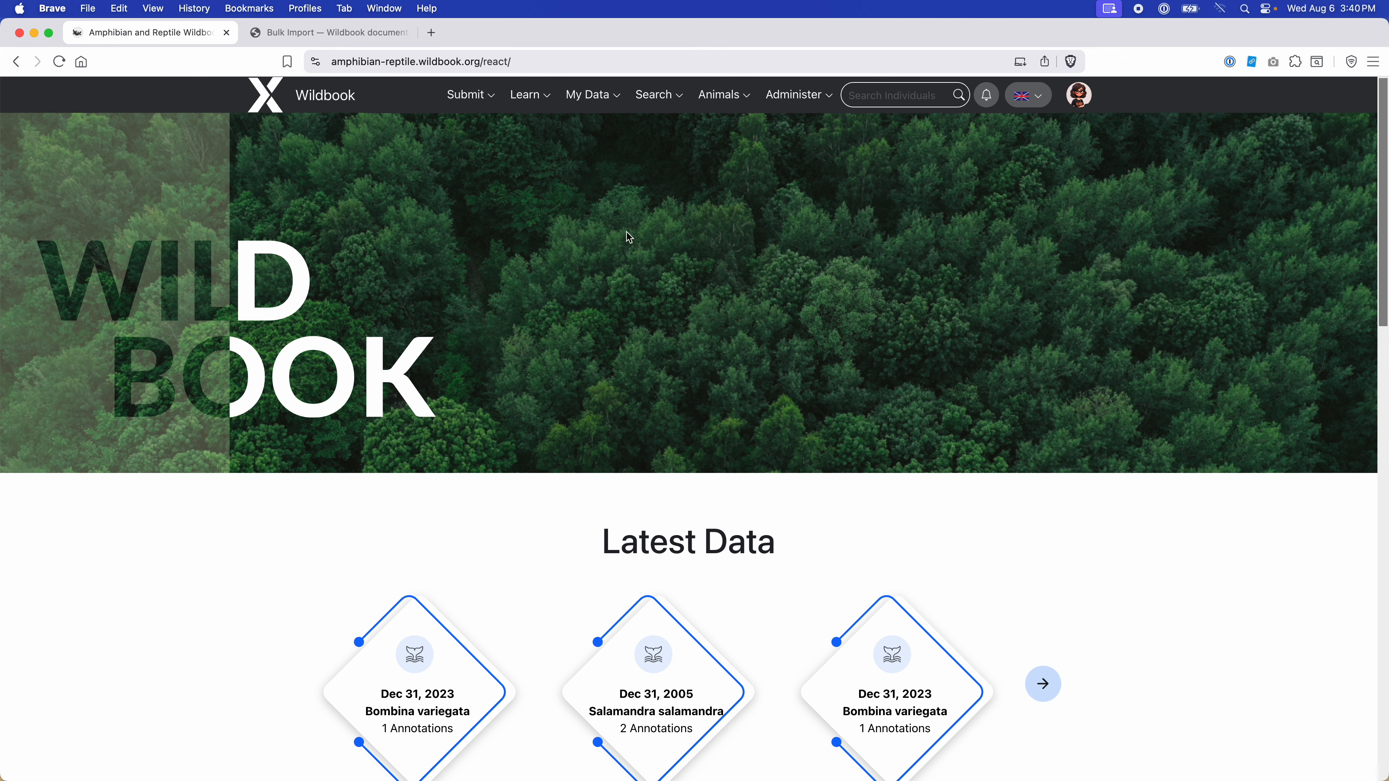
mouse_move(459, 96)
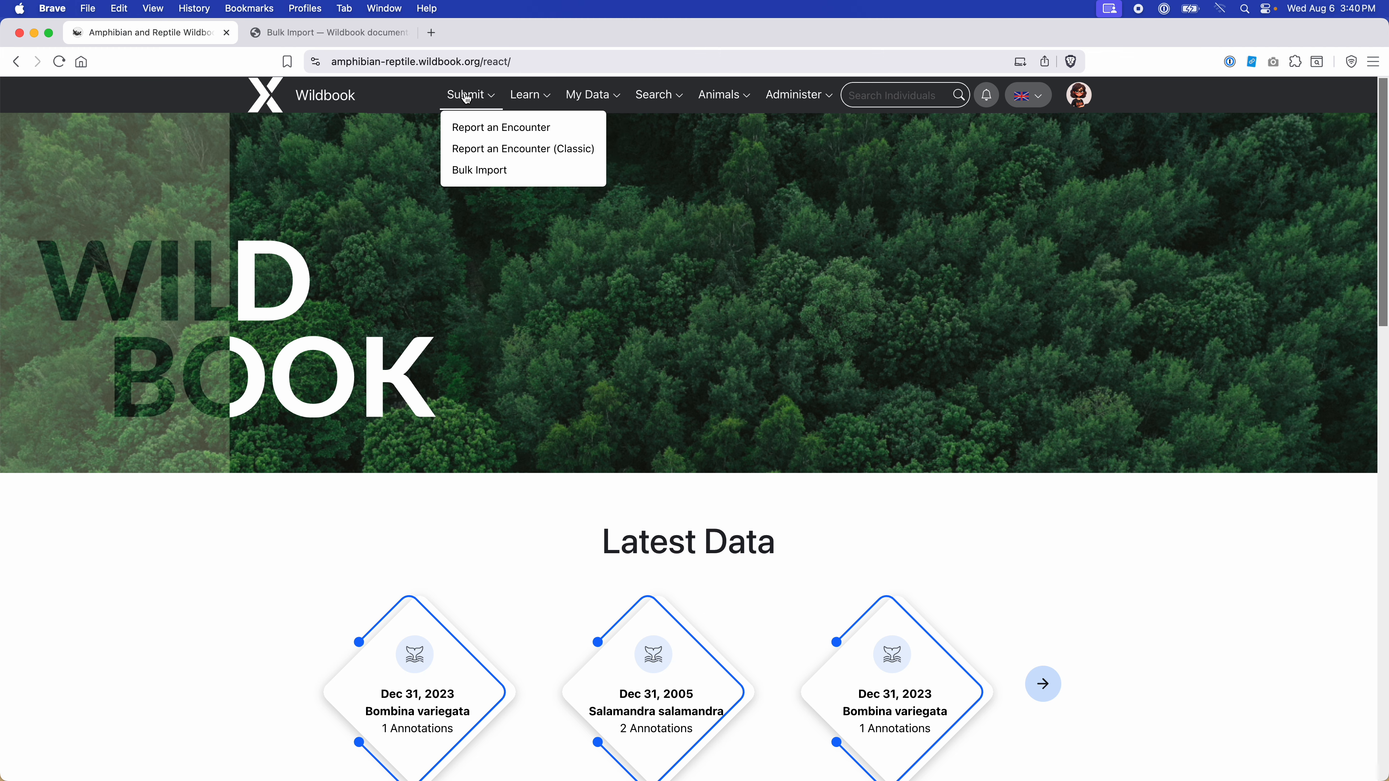
click(464, 171)
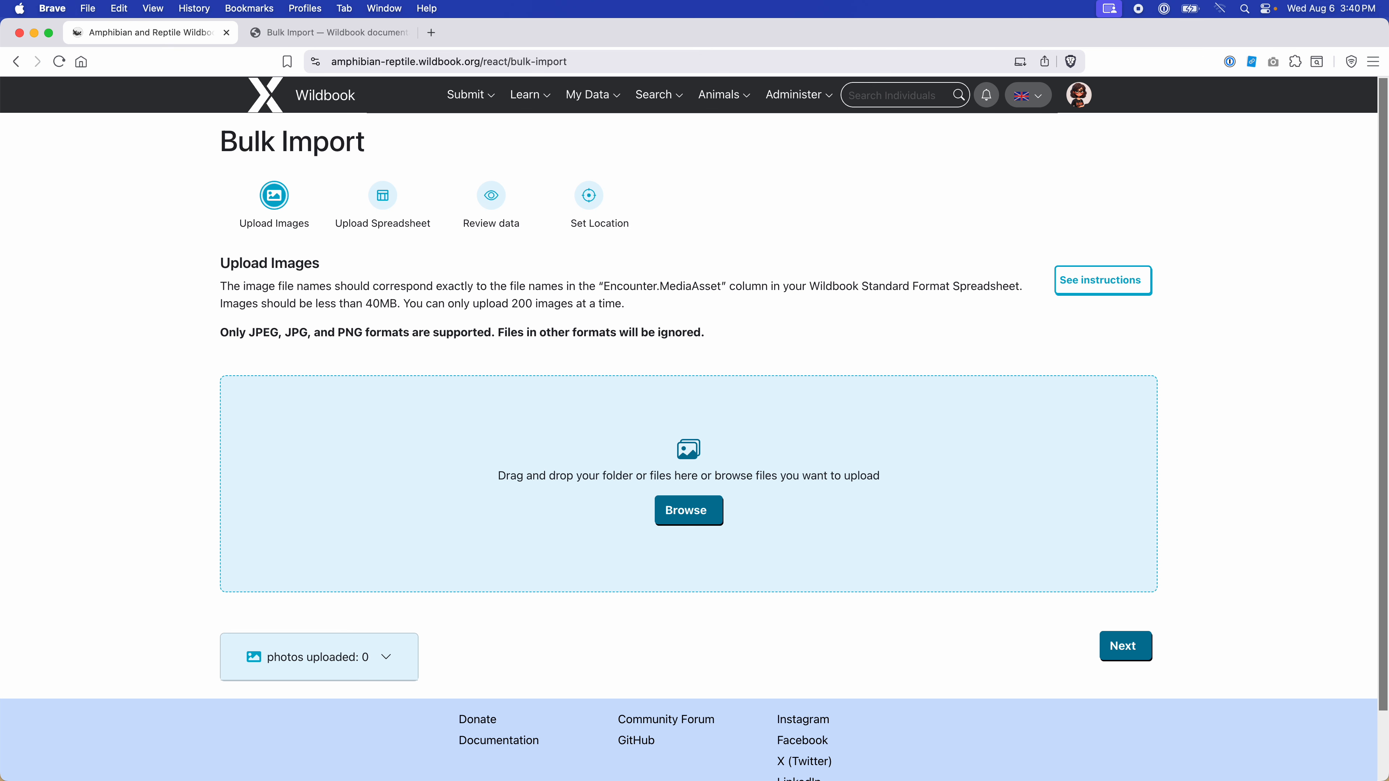
Step: Open the Bulk Import instructions and read the preparation, image, spreadsheet, review and location guidance
click(1066, 283)
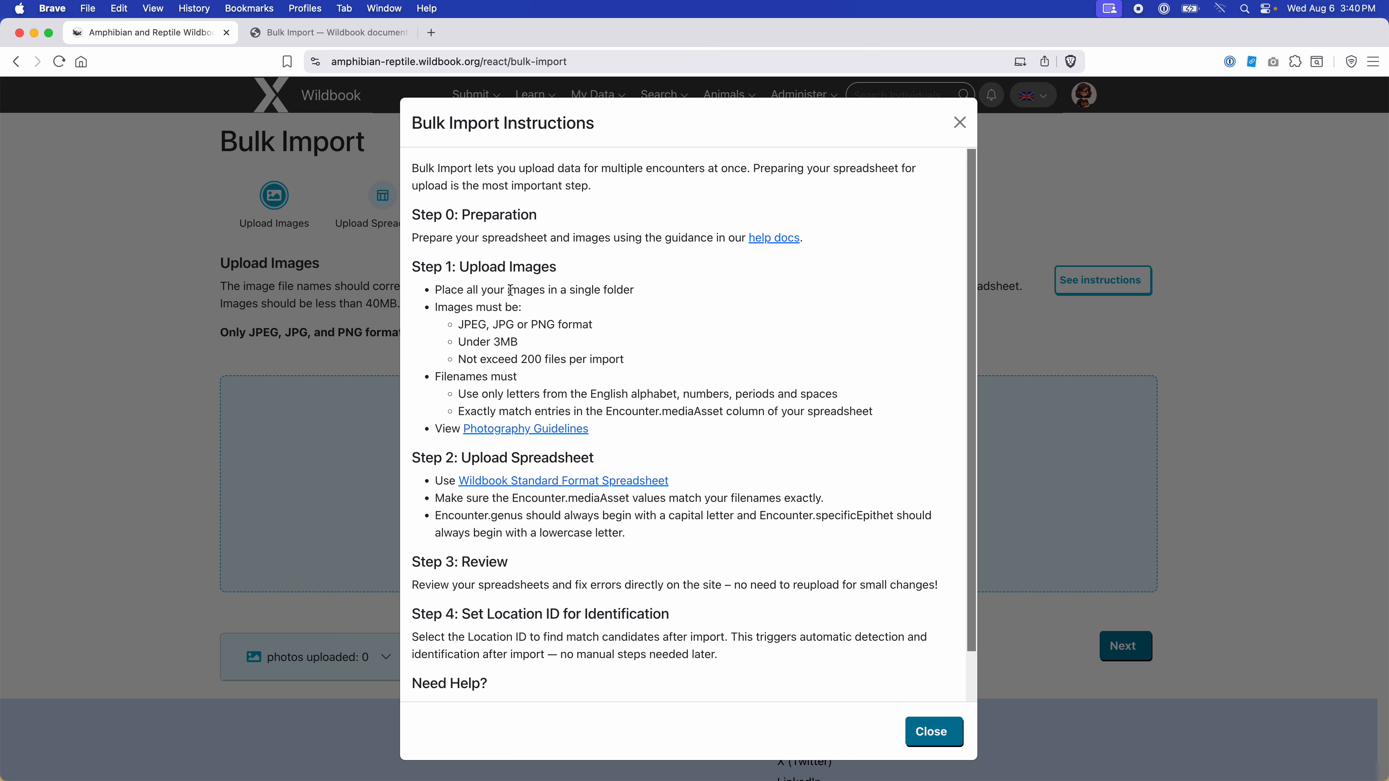
scroll(564, 387, down, 1)
scroll(563, 387, down, 3)
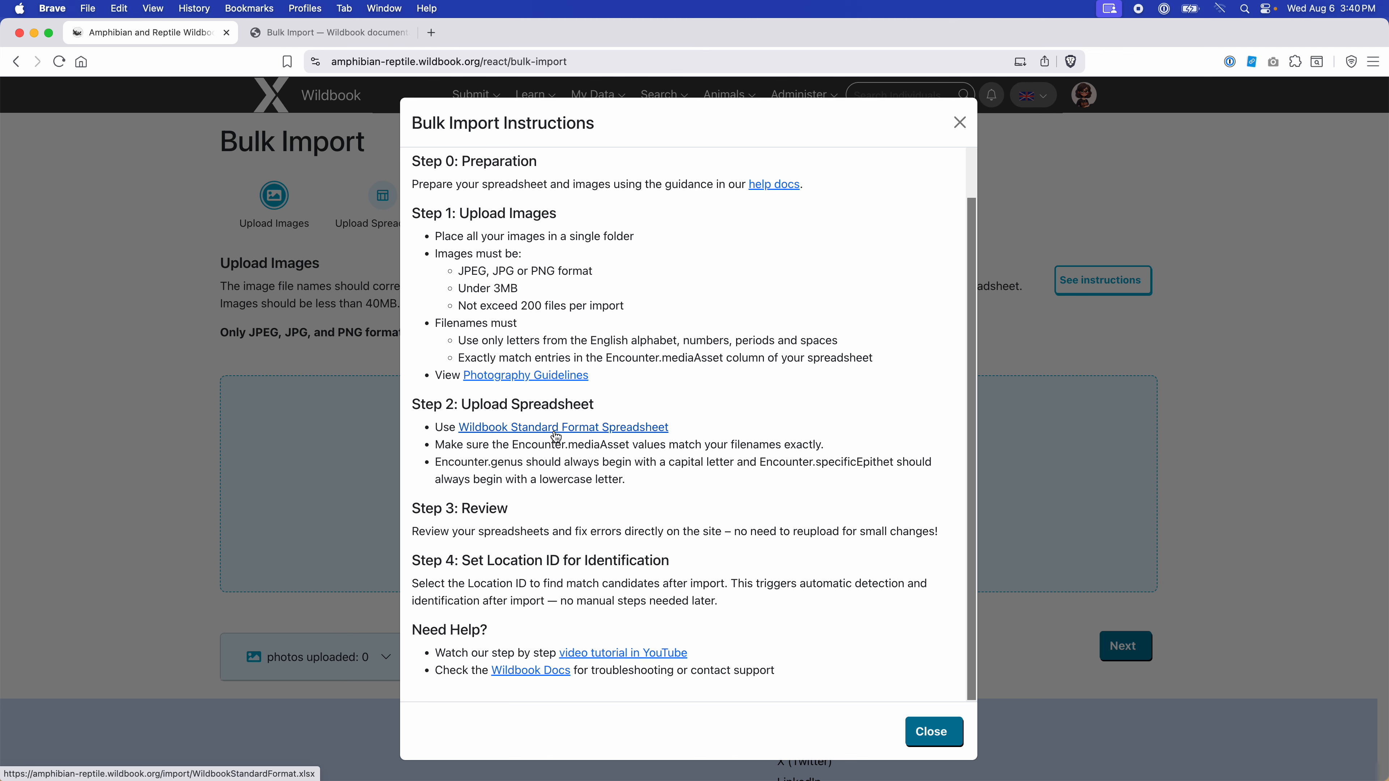
Step: Review the photo folder, spreadsheet and template guidance in the Bulk Import documentation, and close the import instructions
click(315, 32)
scroll(478, 288, up, 15)
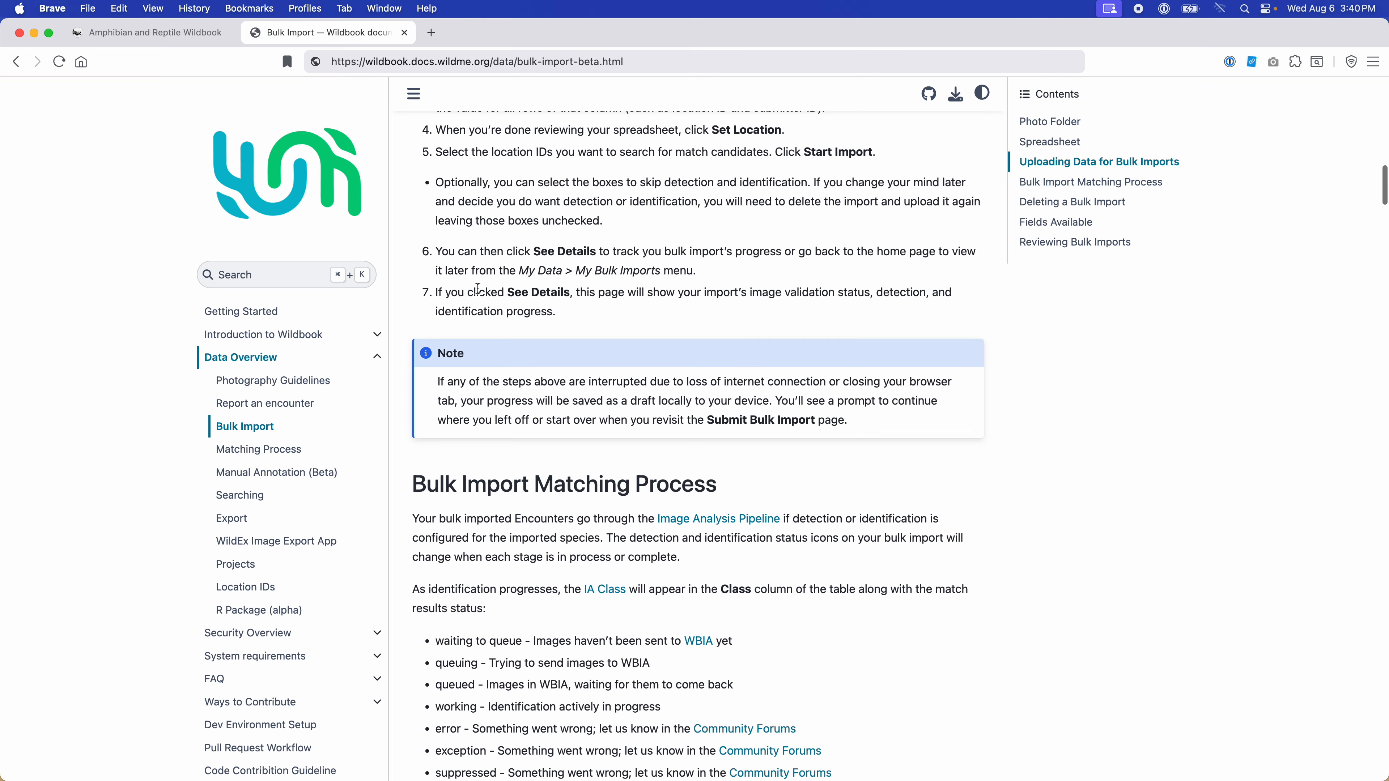
scroll(777, 247, up, 10)
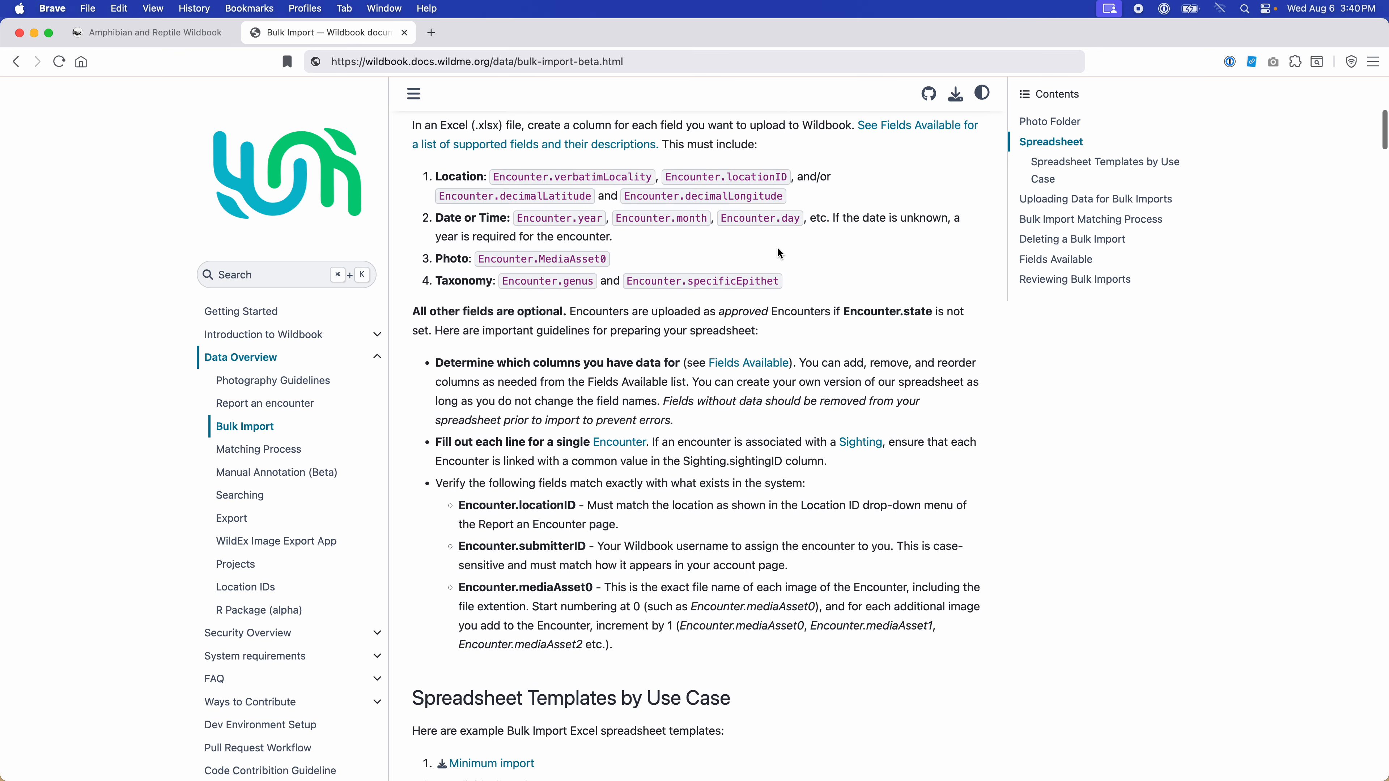
scroll(777, 248, up, 5)
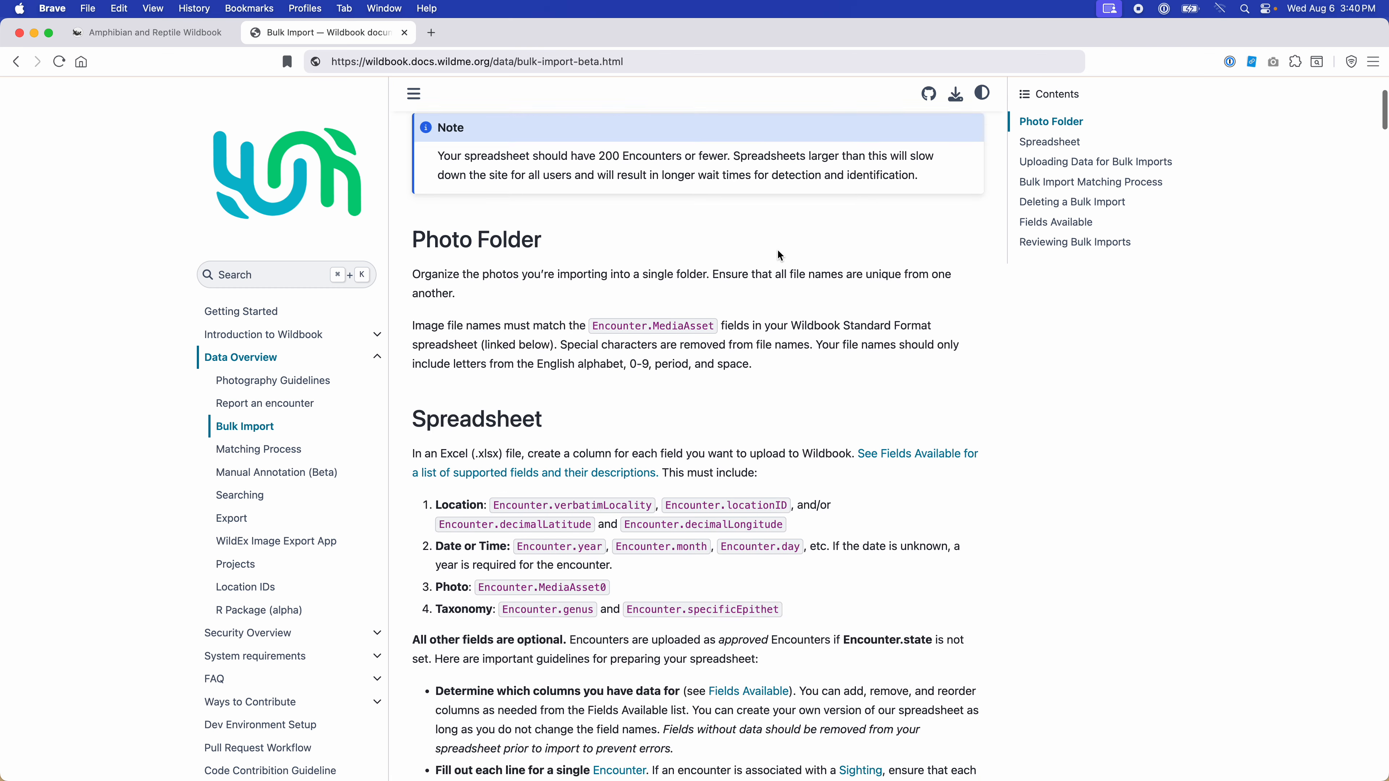
scroll(778, 248, down, 6)
scroll(778, 250, down, 7)
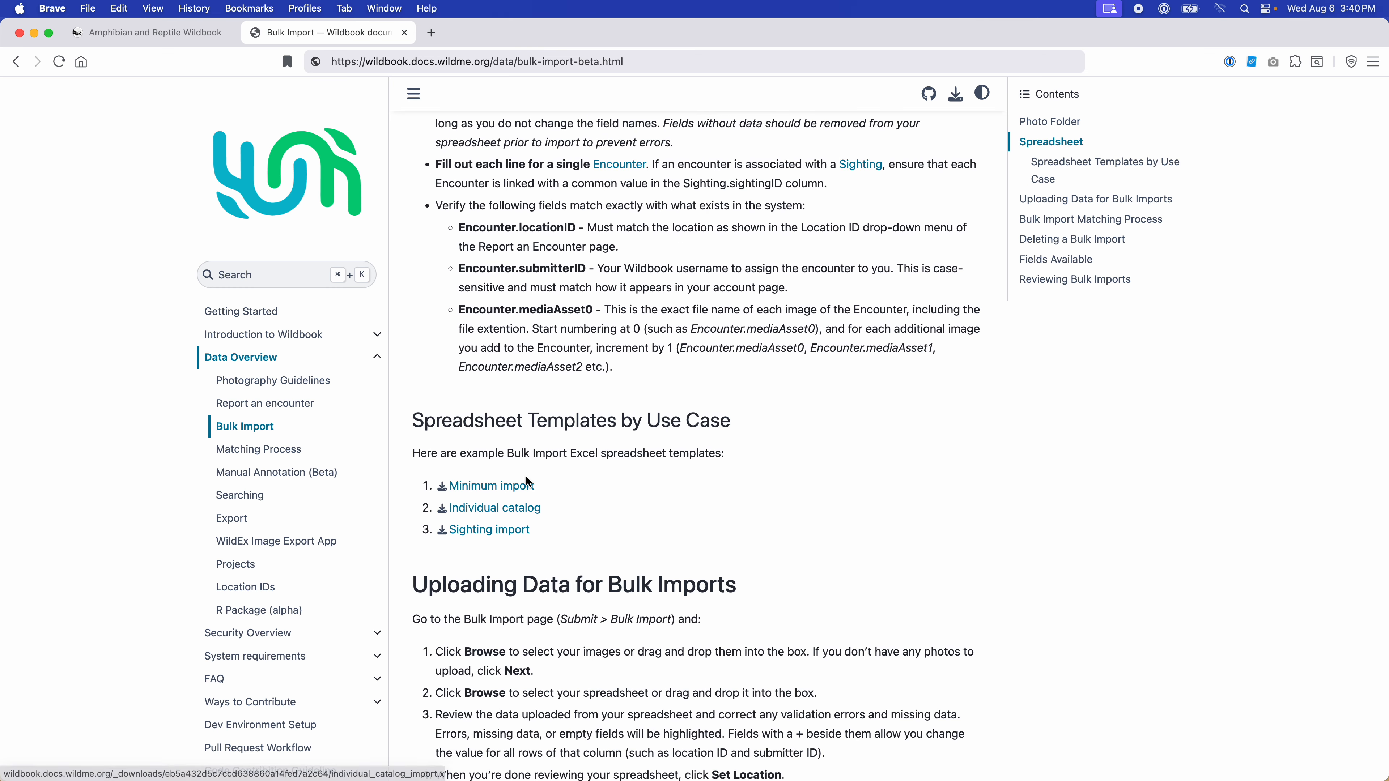
click(167, 34)
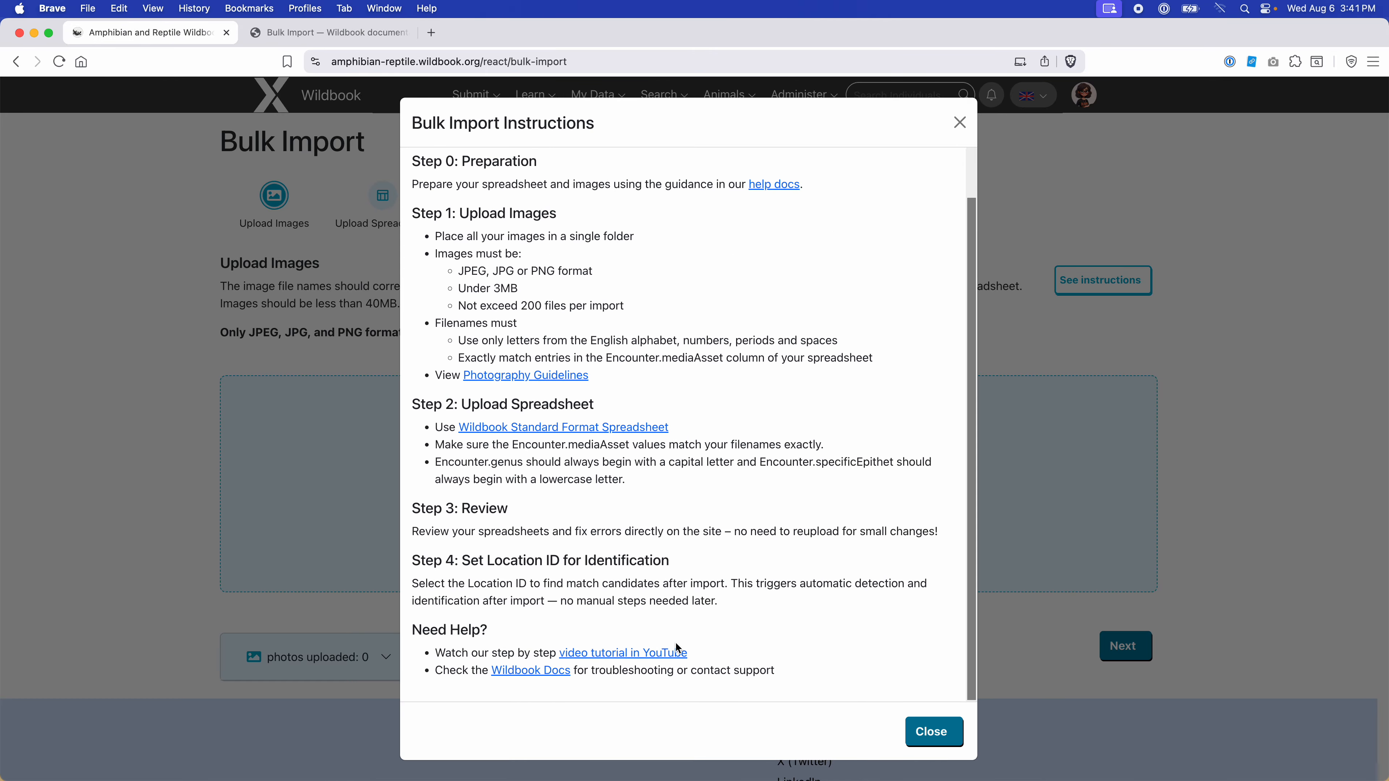
click(939, 737)
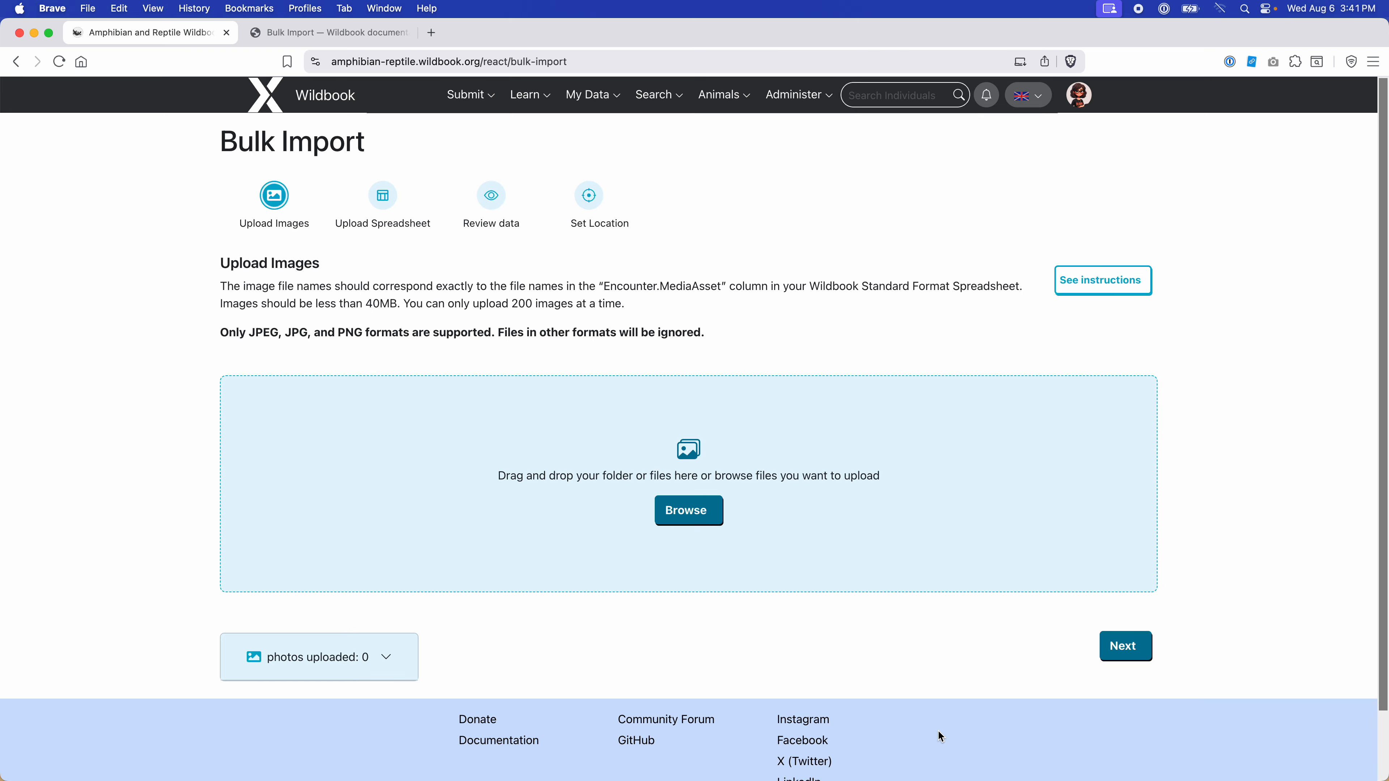
Step: Upload firesalamander1.jpg, firesalamander2.jpg and yellowbelliedtoads.png from the Bulk Import Test folder and proceed to the spreadsheet upload
click(685, 513)
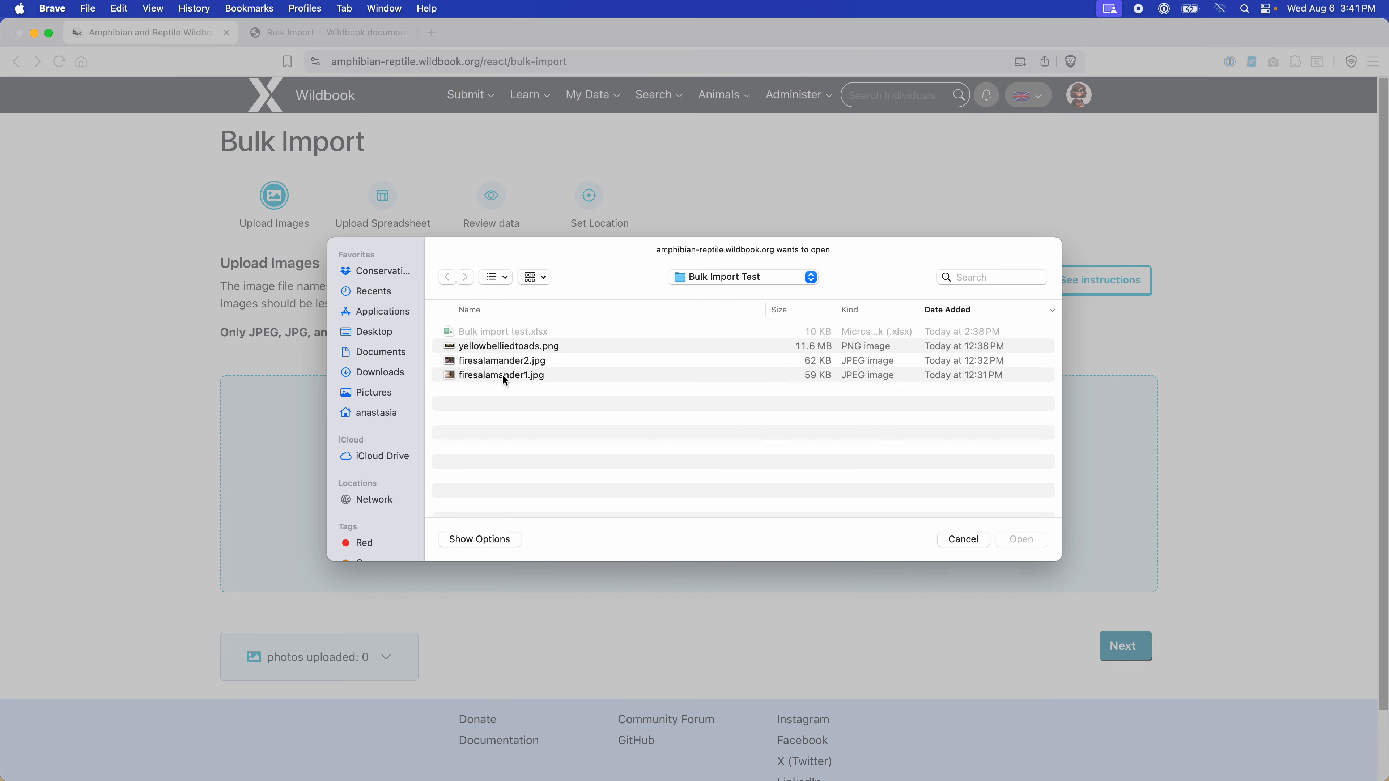
click(505, 377)
super+click(499, 362)
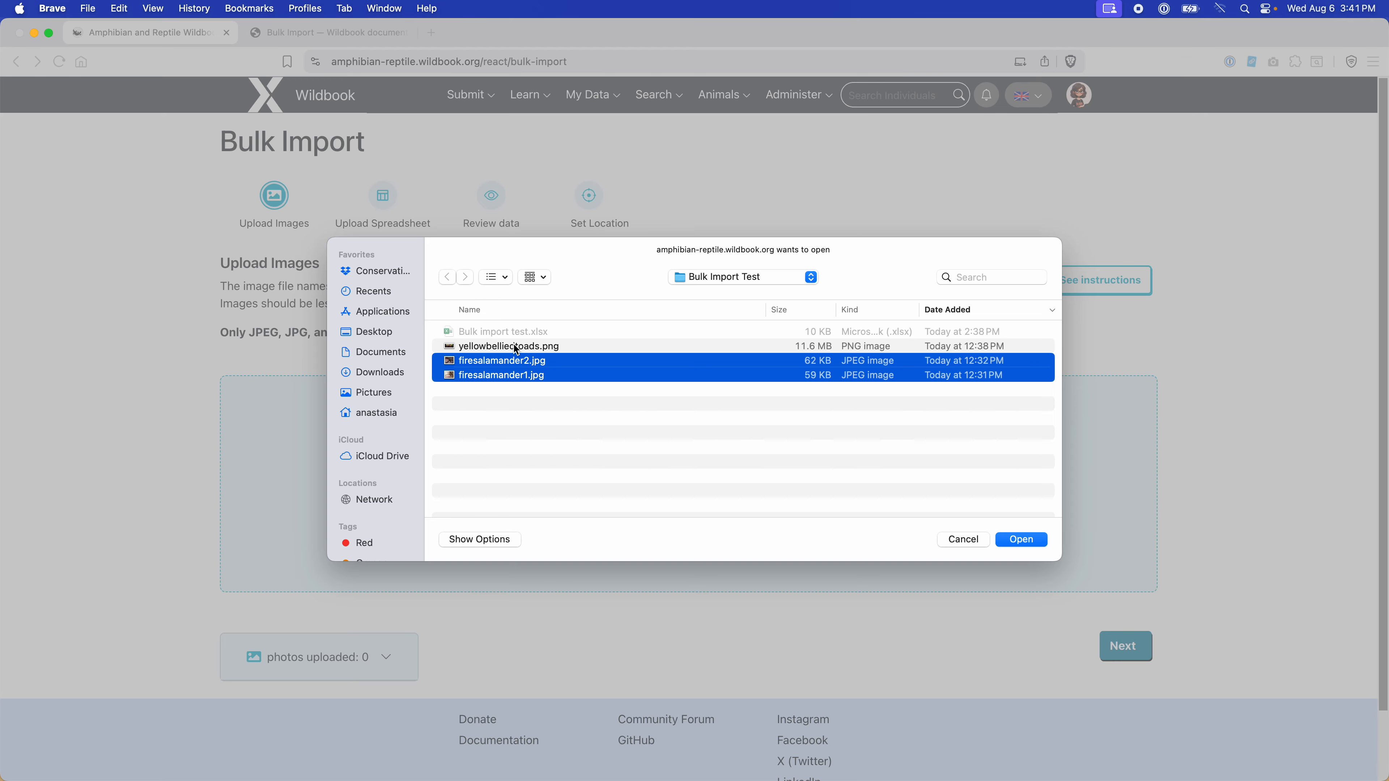
super+click(517, 348)
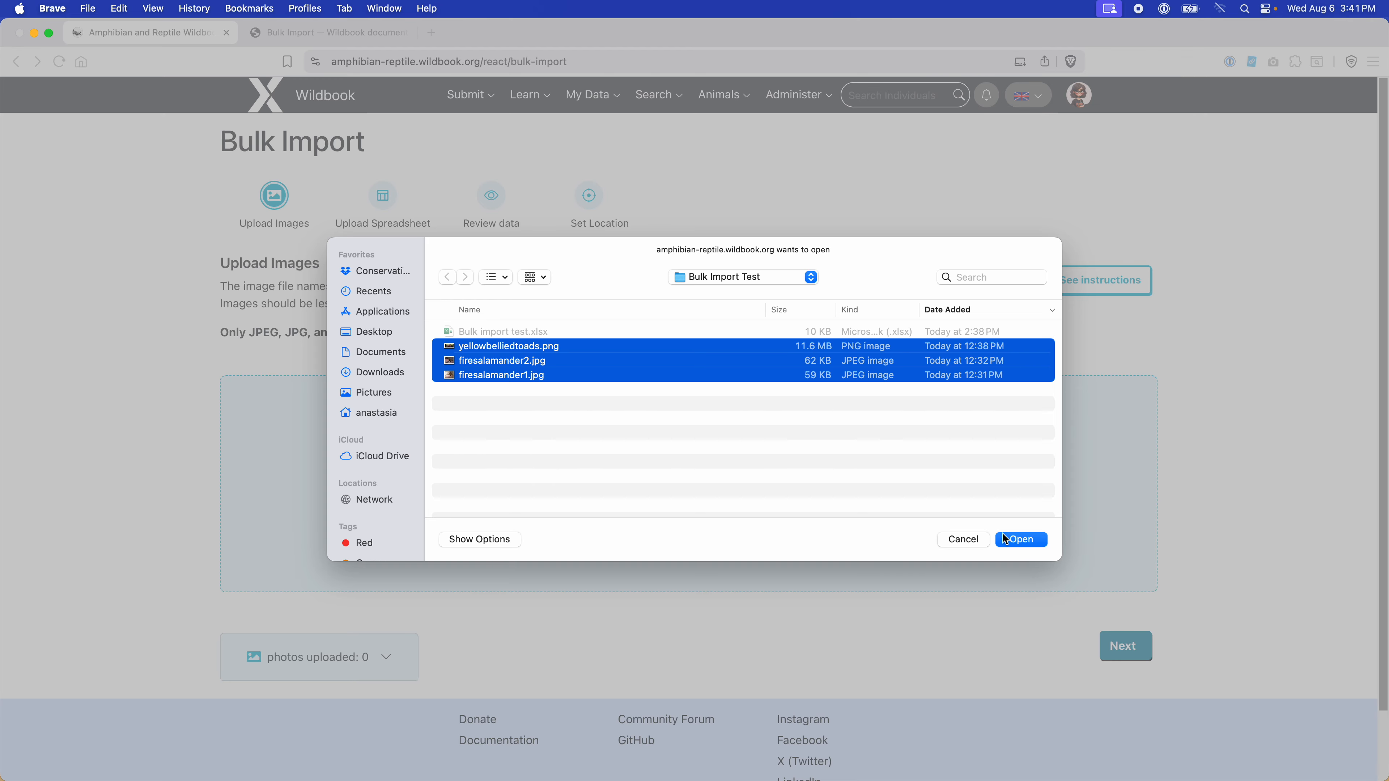
click(1019, 539)
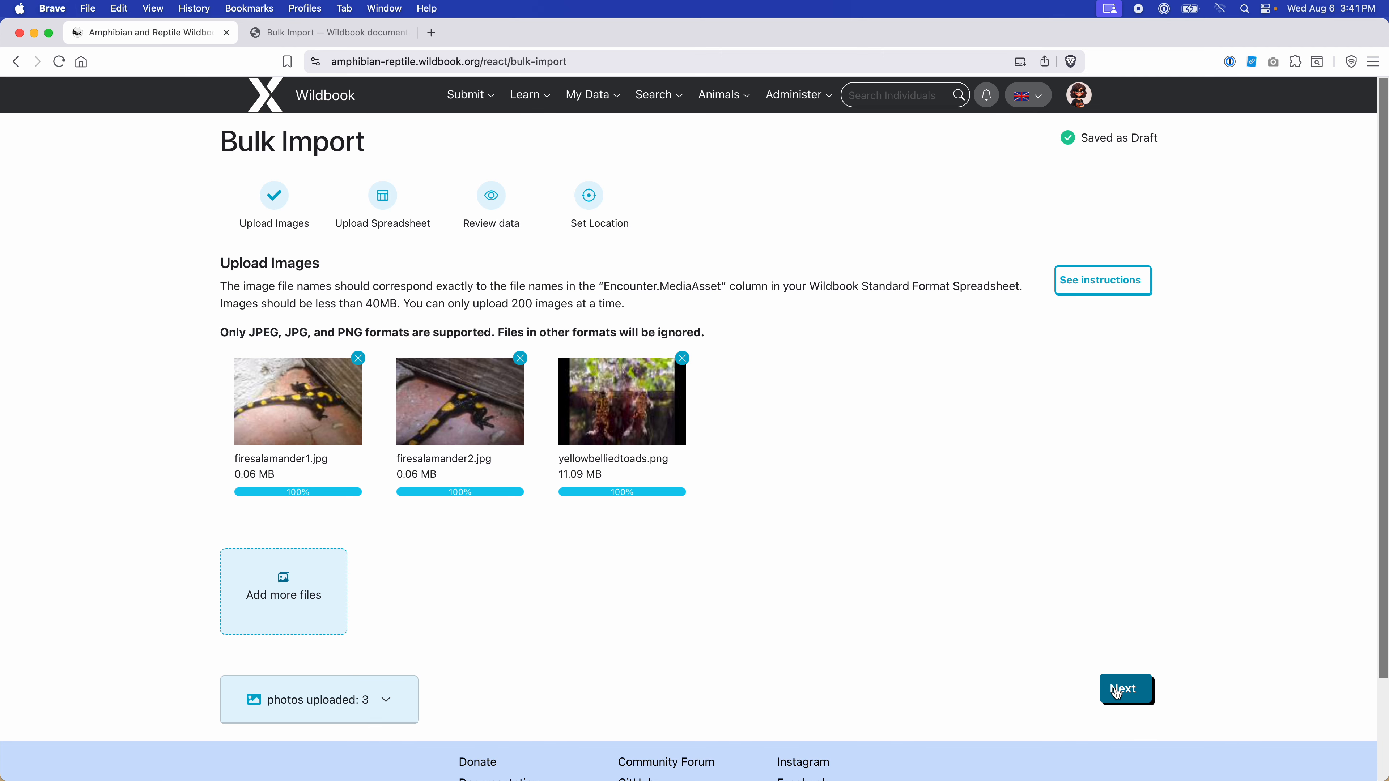
click(1118, 691)
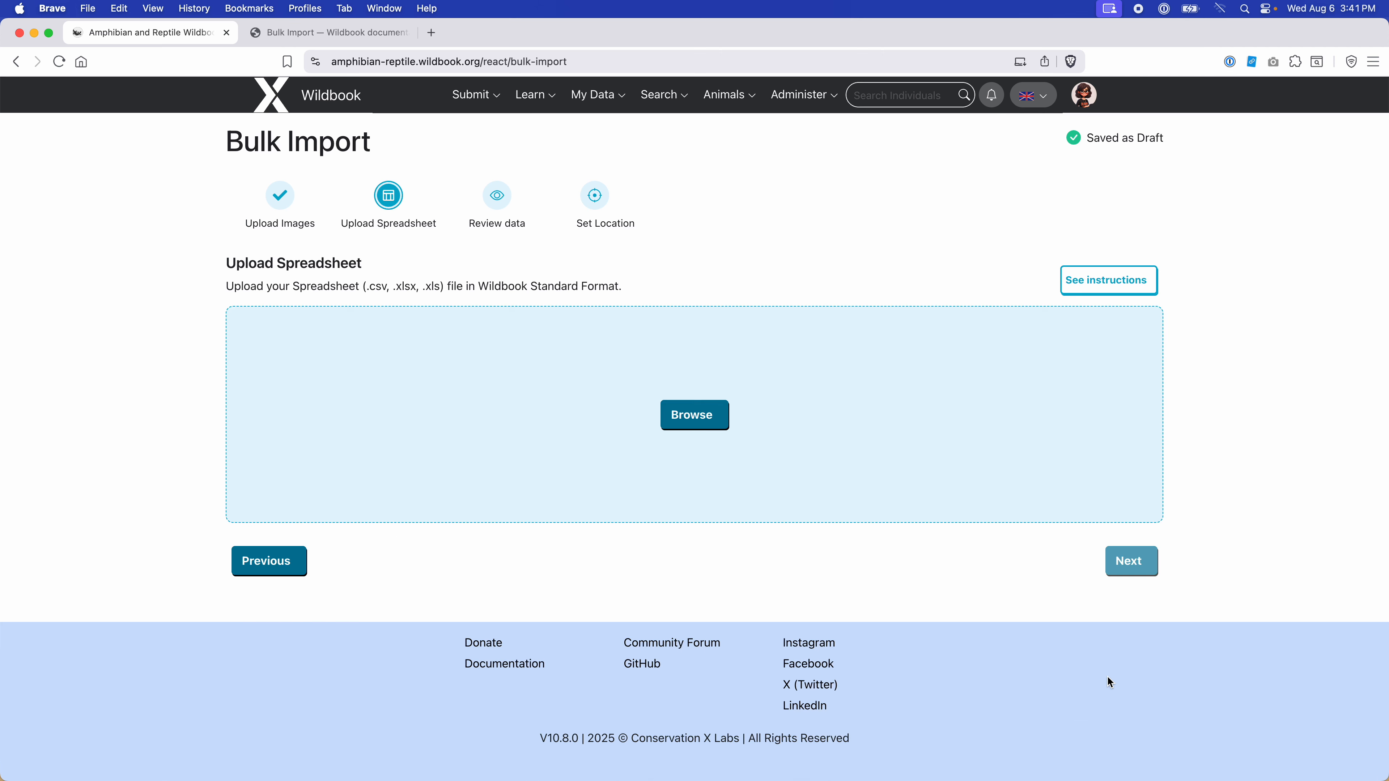
Step: Upload Bulk import test.xlsx as the import spreadsheet
click(701, 420)
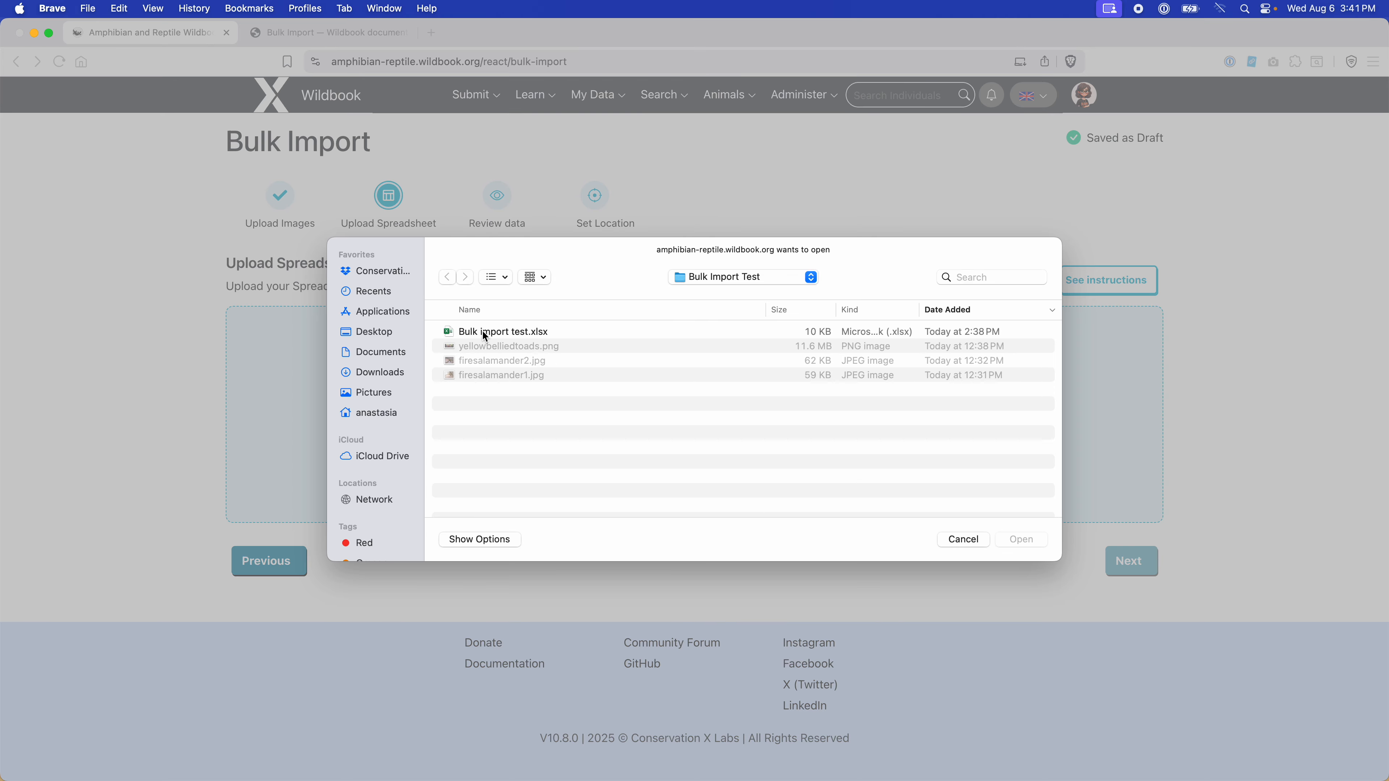
click(485, 333)
click(1011, 545)
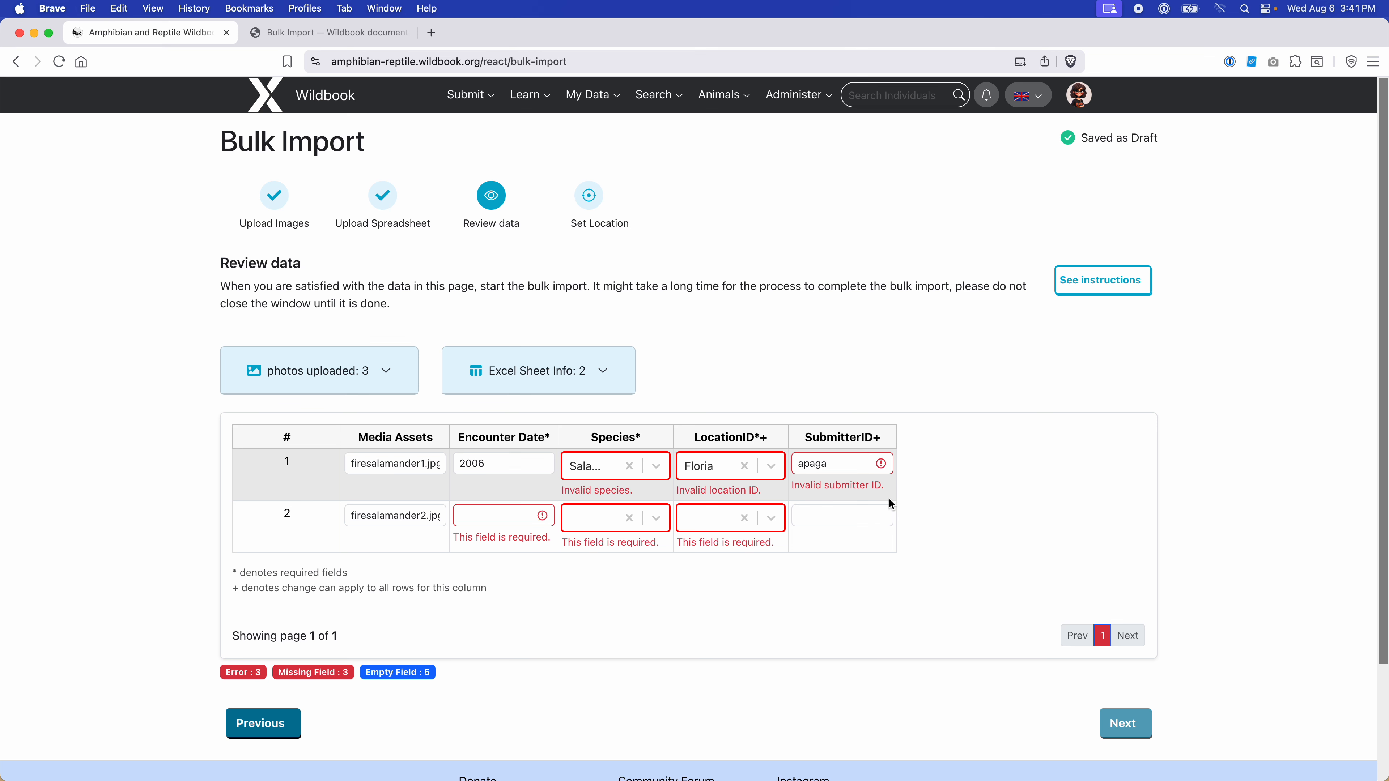
Step: Correct the submitter ID in row 1 to the full account username and apply it to all rows
click(840, 465)
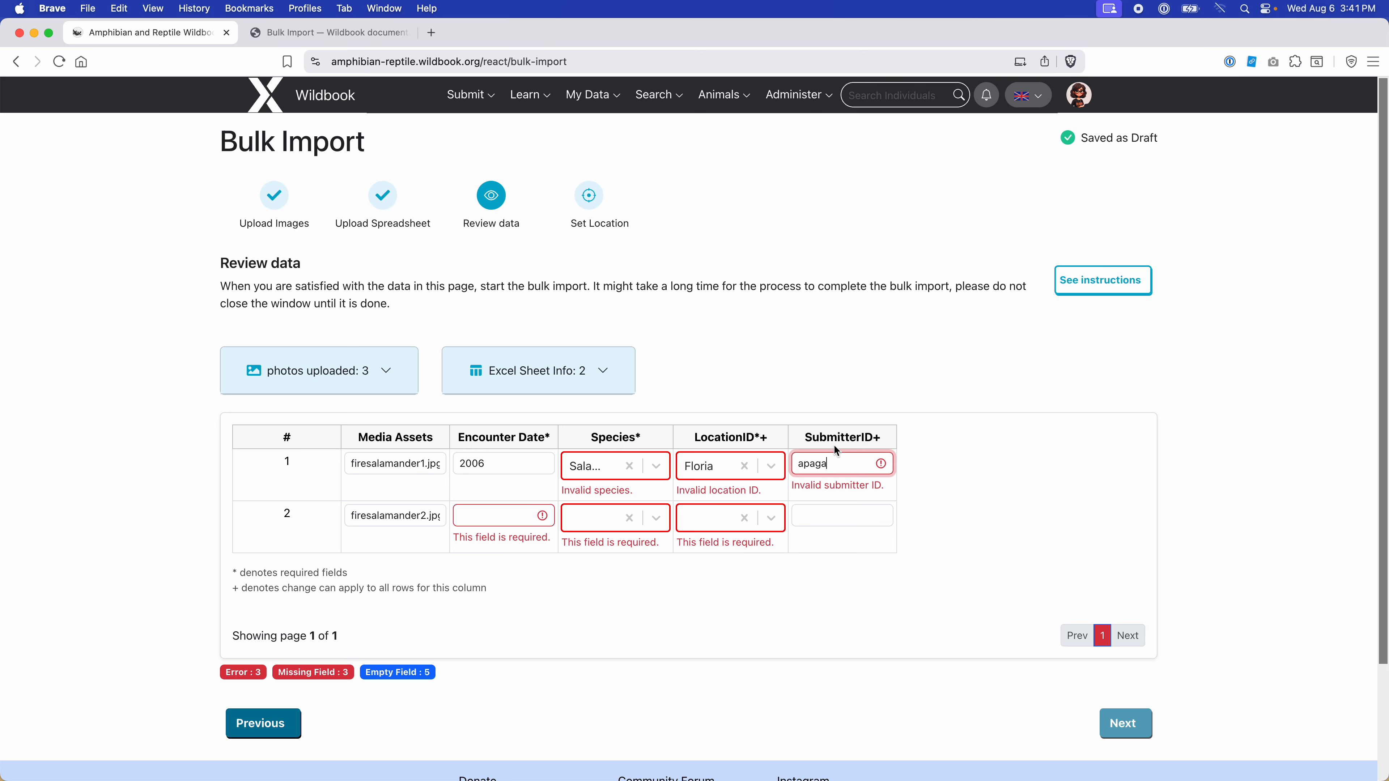
text(n)
key(Tab)
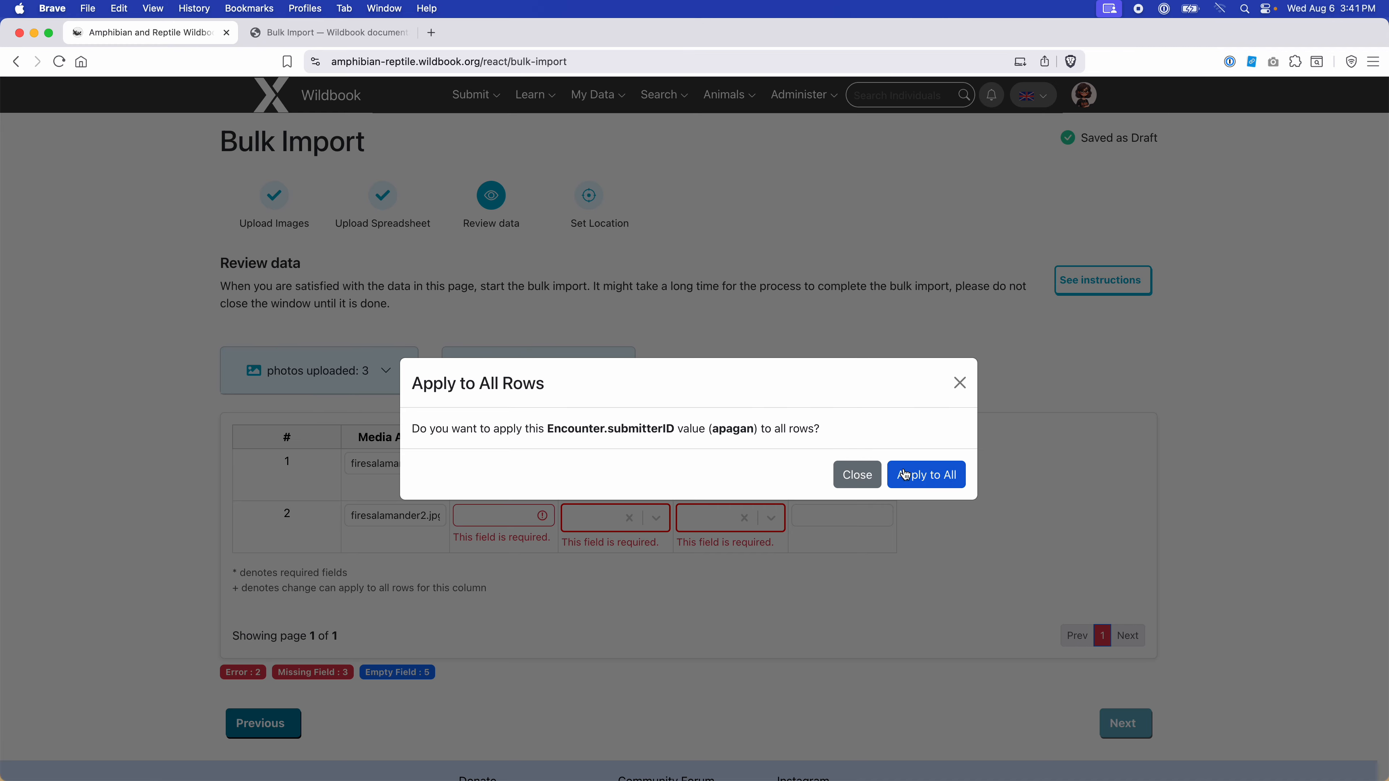
click(909, 480)
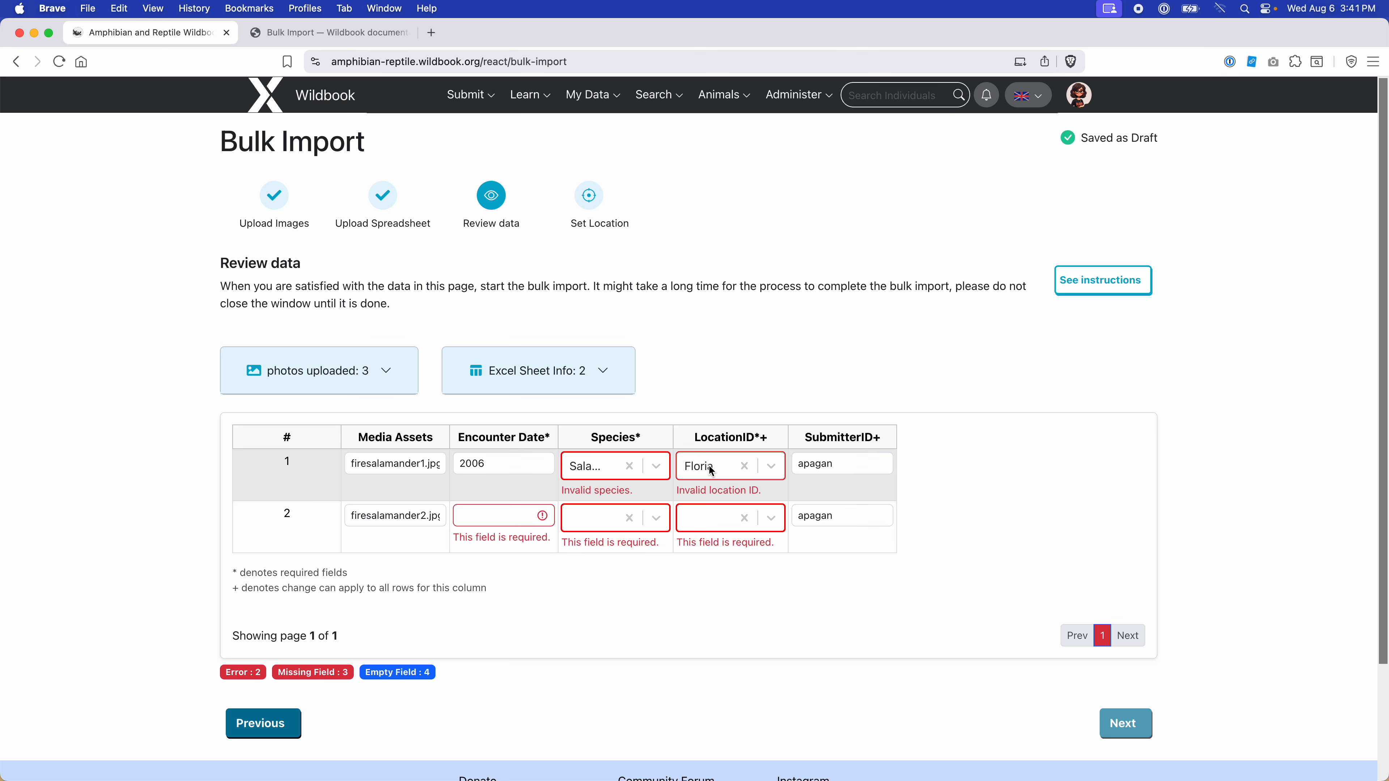
Step: Set the location ID in row 1 to Florida and apply it to all rows
click(769, 468)
scroll(718, 616, down, 1)
right_click(720, 620)
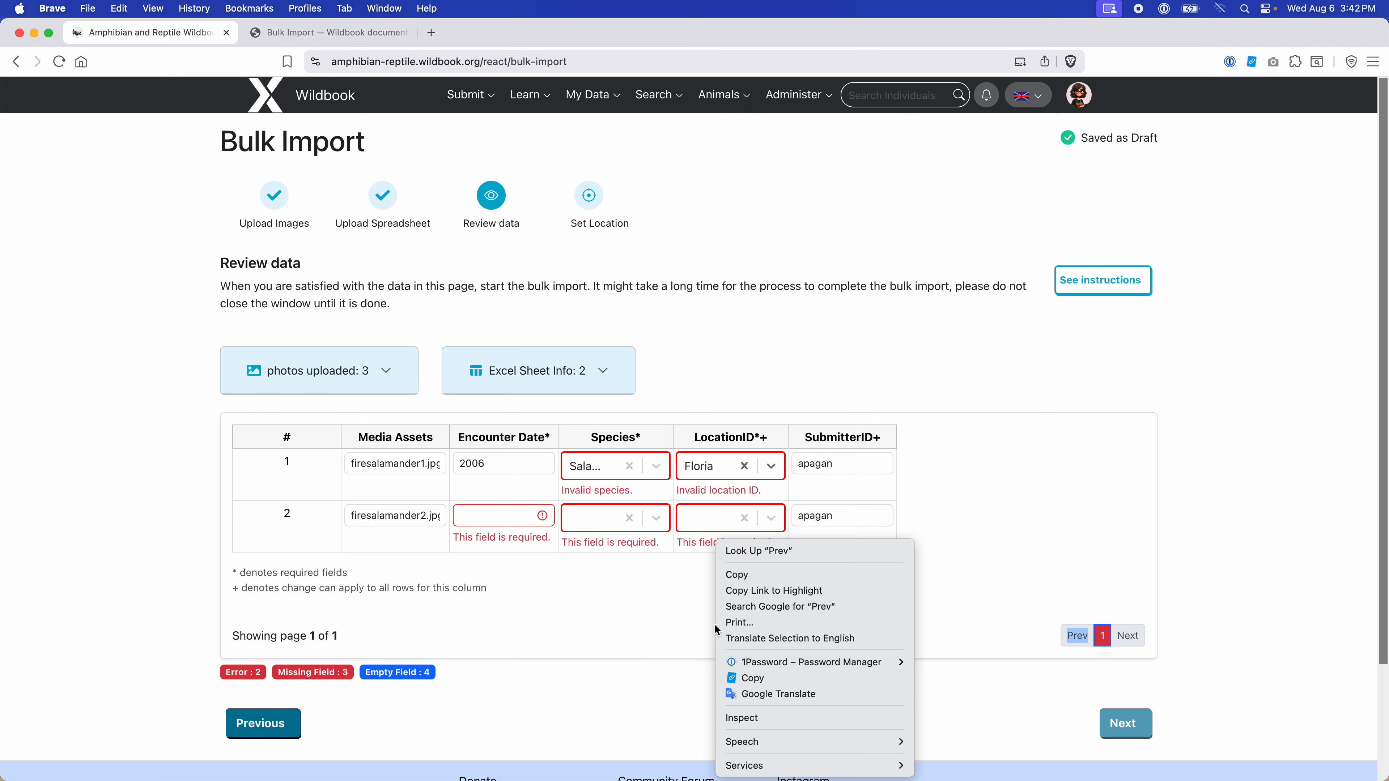
click(705, 477)
click(707, 474)
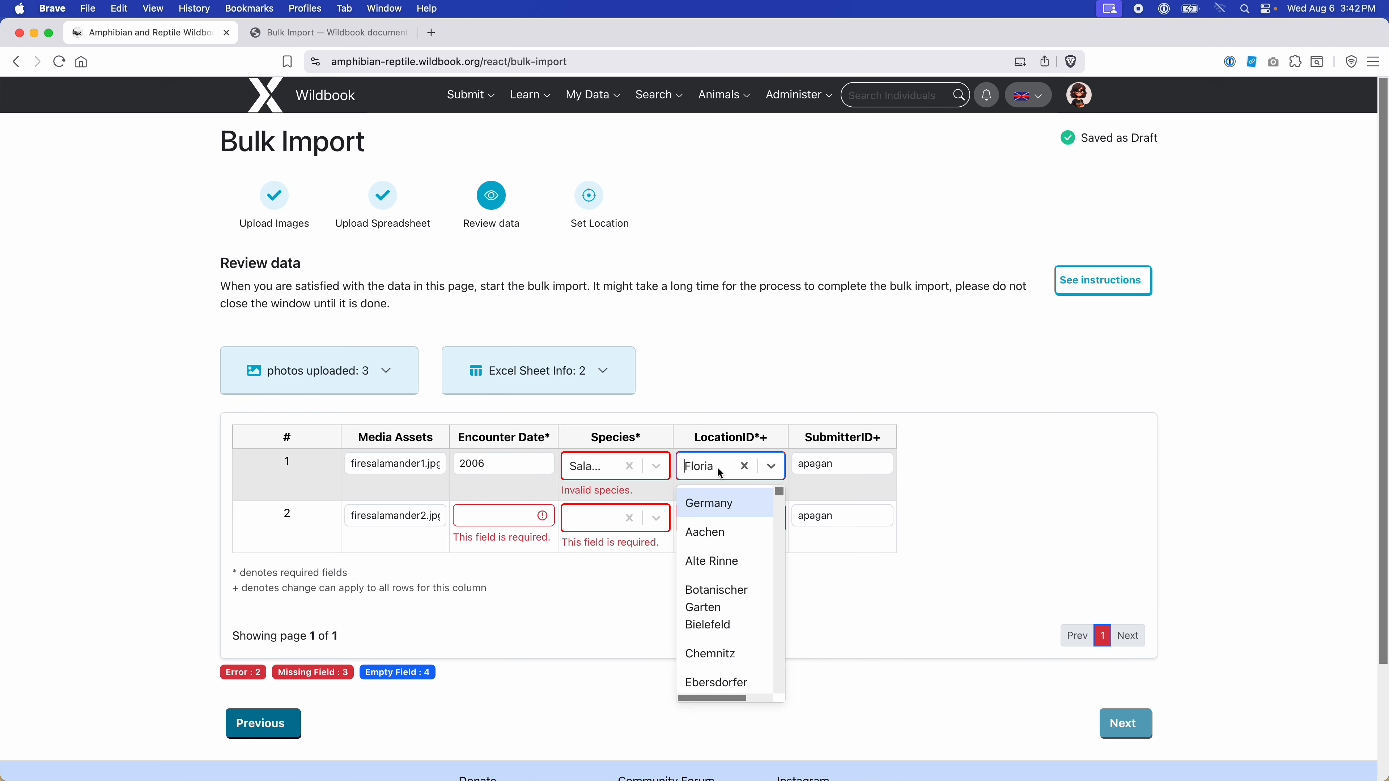
click(715, 469)
click(711, 468)
drag(779, 492, 796, 736)
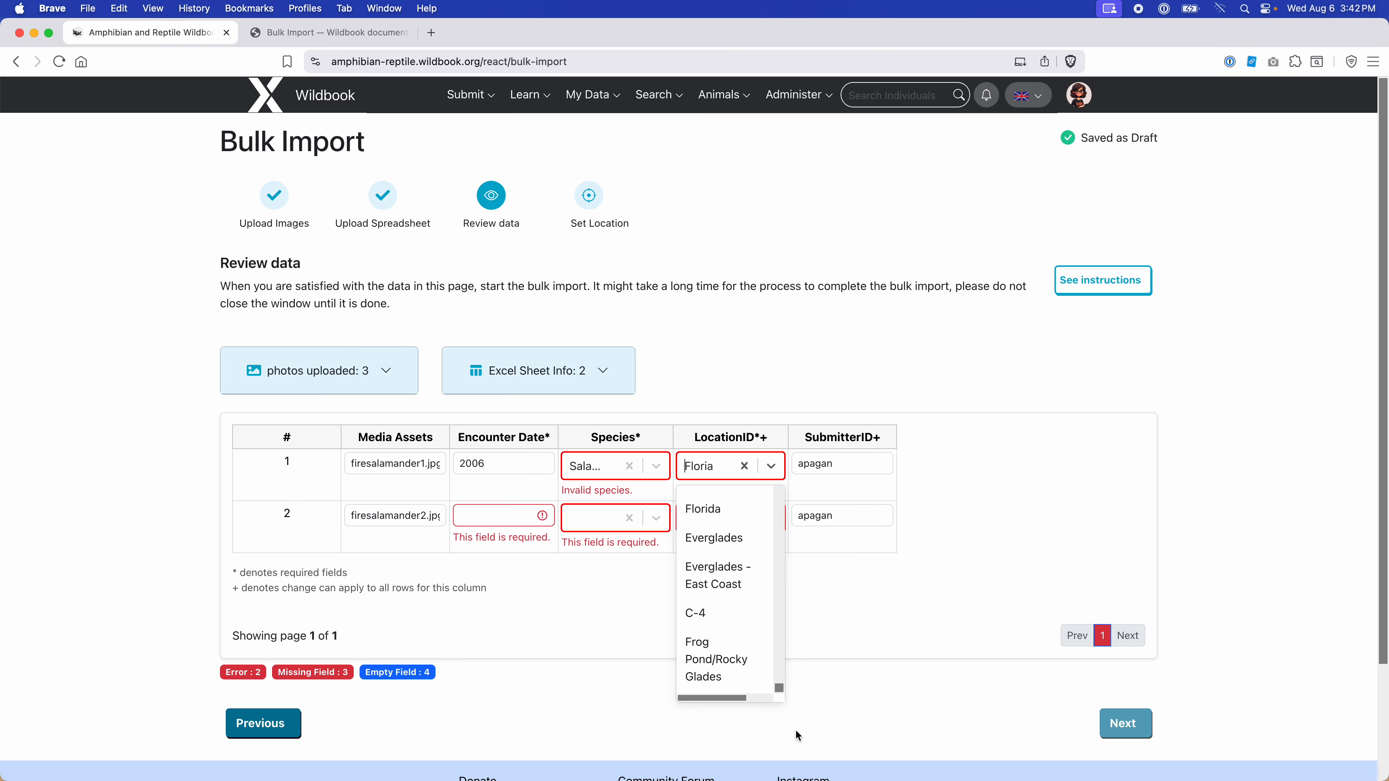
click(703, 509)
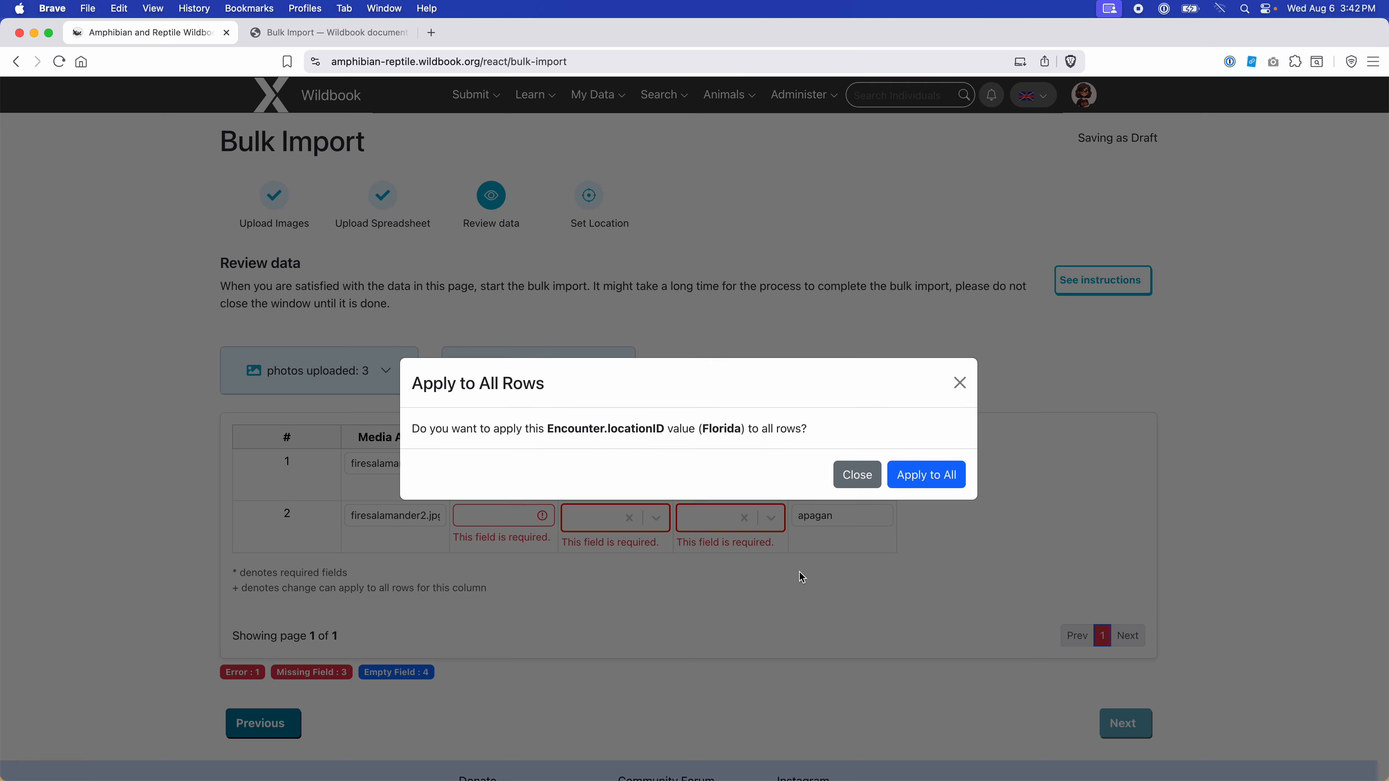
click(919, 479)
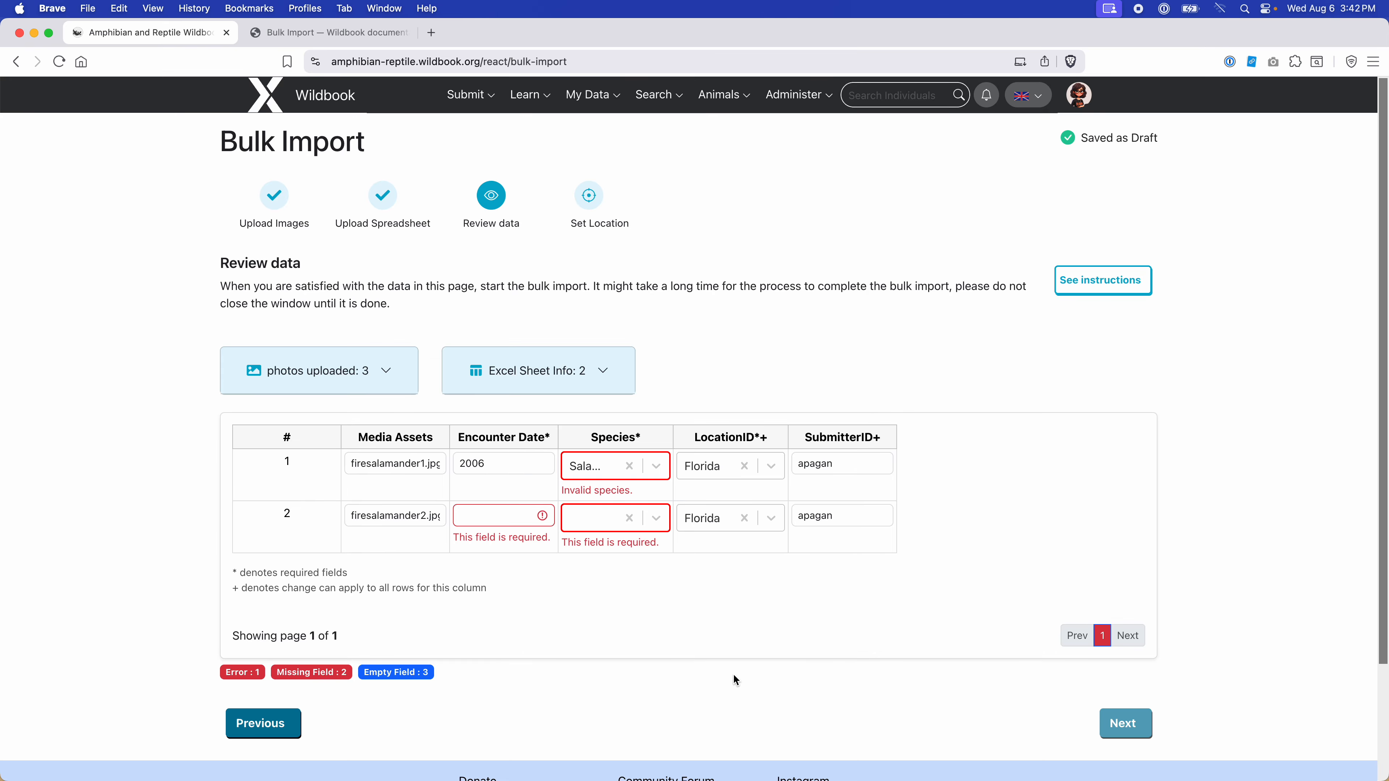
Step: Set the species to Salamandra salamandra in both rows and enter 2006 as row 2's encounter date
click(658, 466)
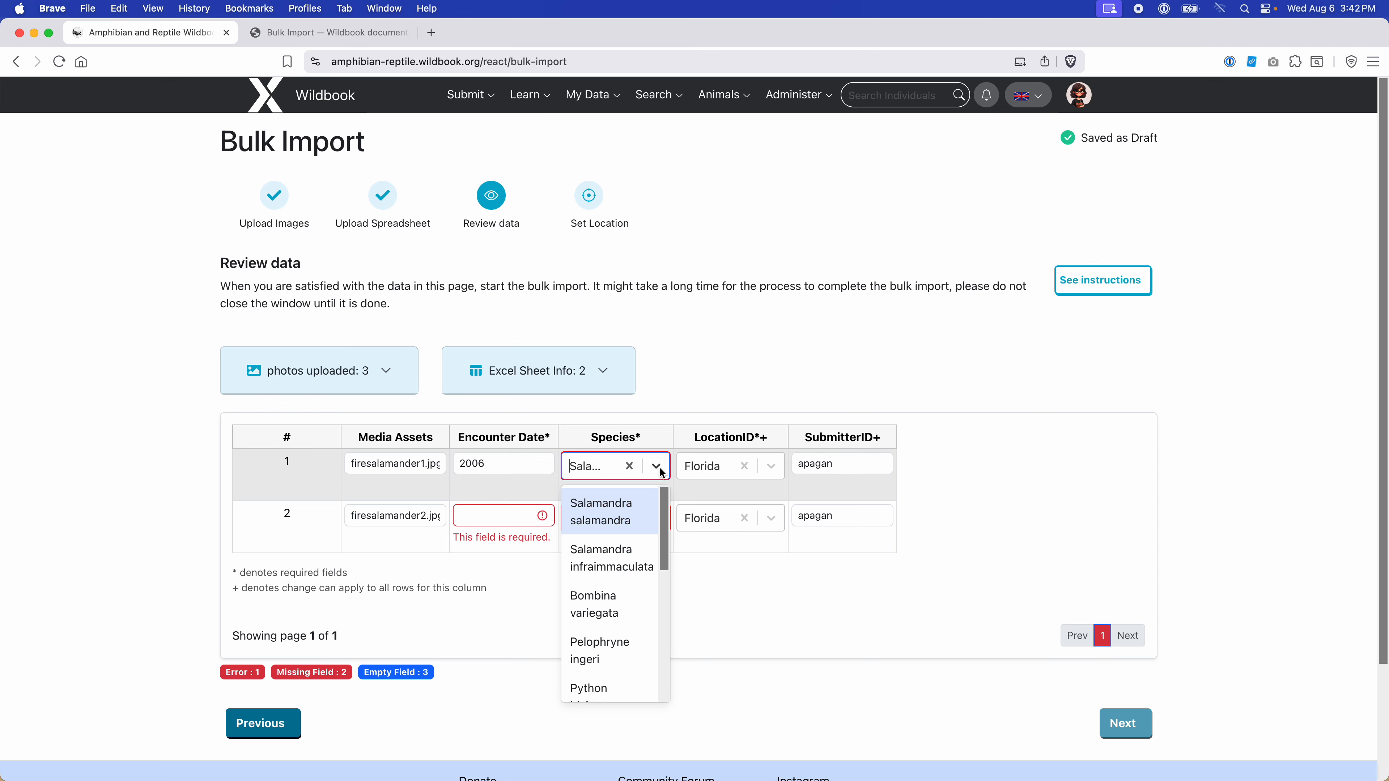
click(617, 522)
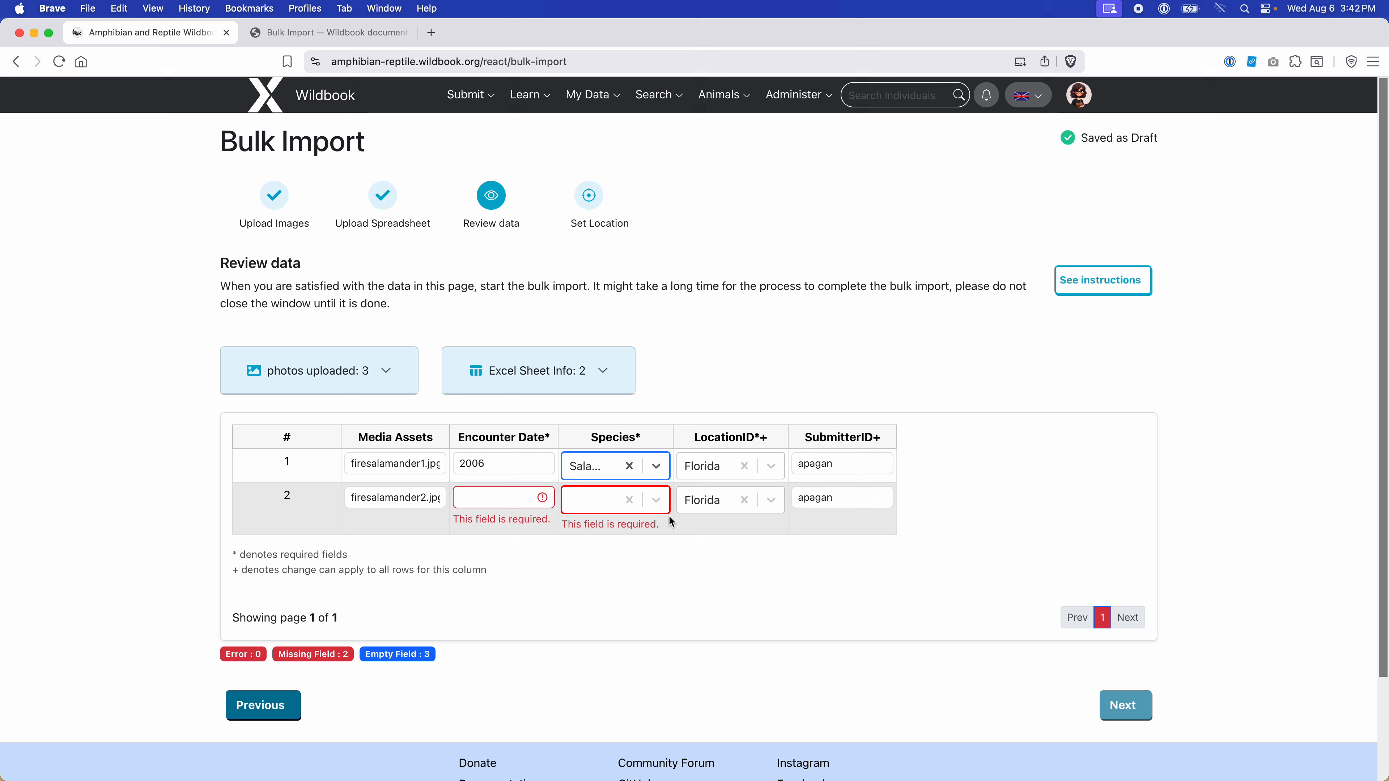
click(511, 503)
text(2006)
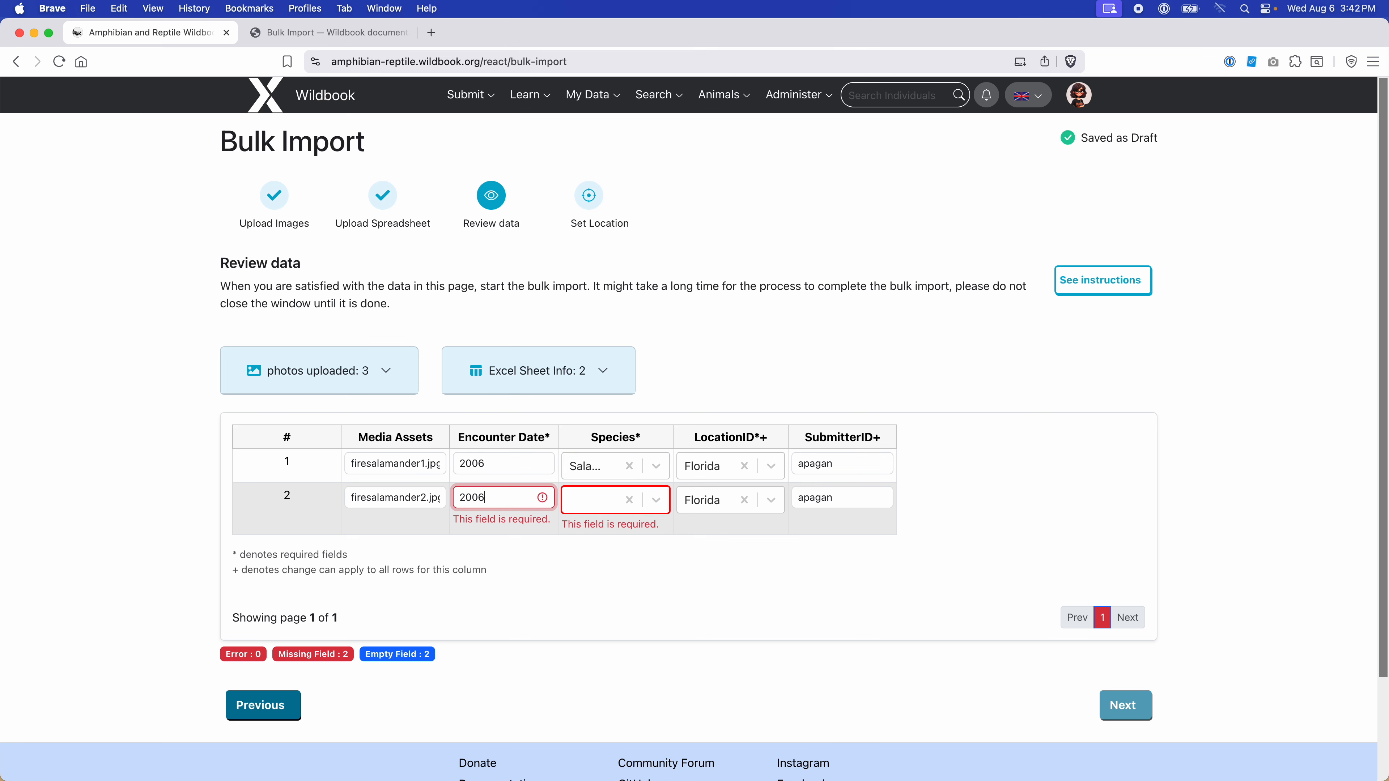
click(612, 502)
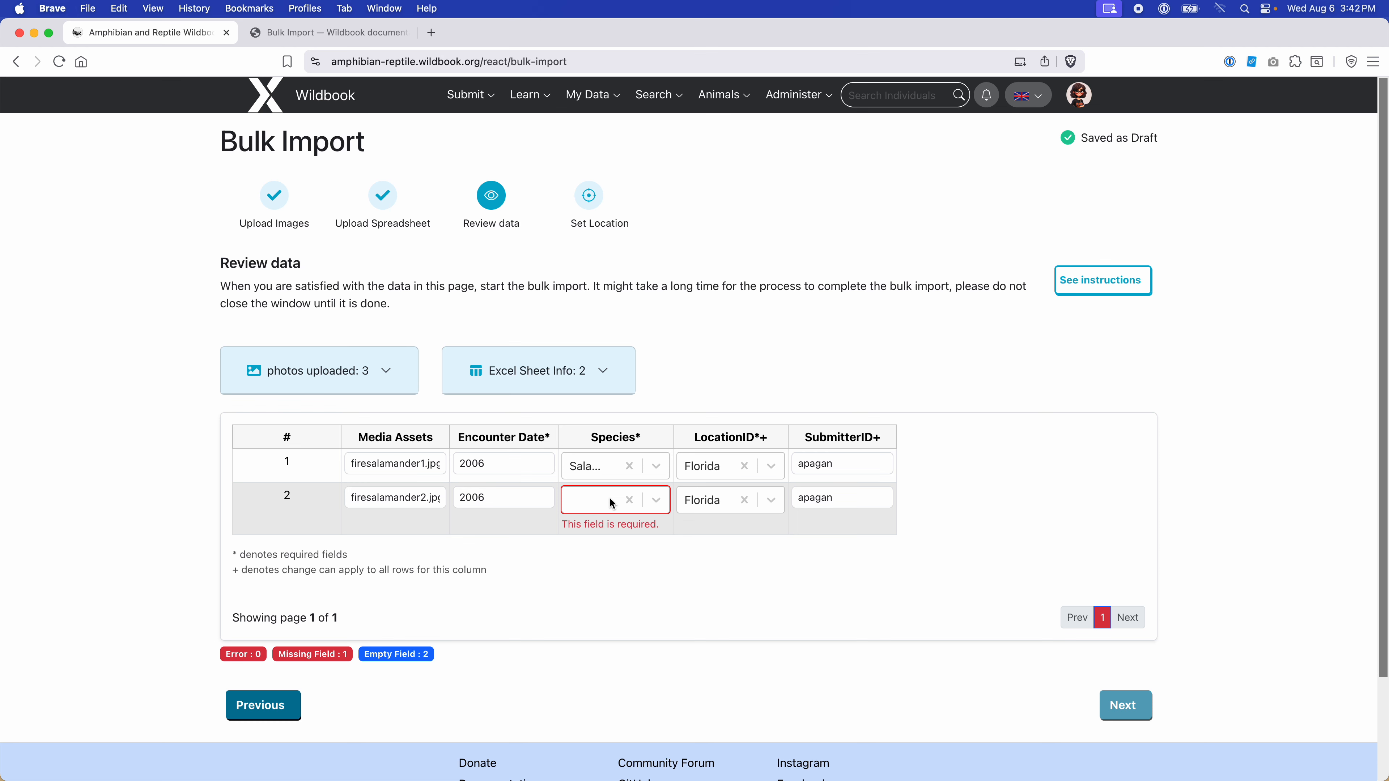
click(611, 502)
click(610, 544)
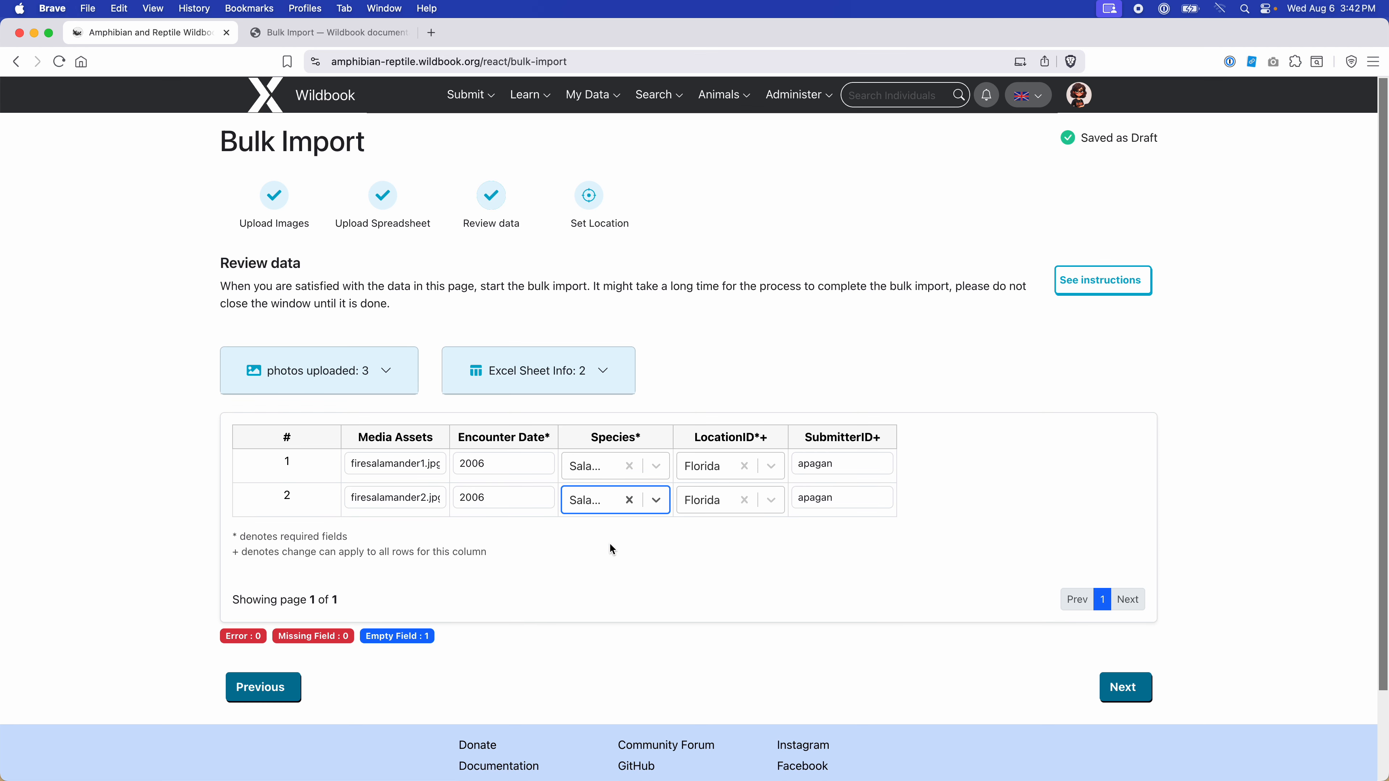
click(823, 547)
Step: Proceed to the location setup and remove Frog Pond/Rocky Glades from the identification locations
click(1111, 684)
click(575, 344)
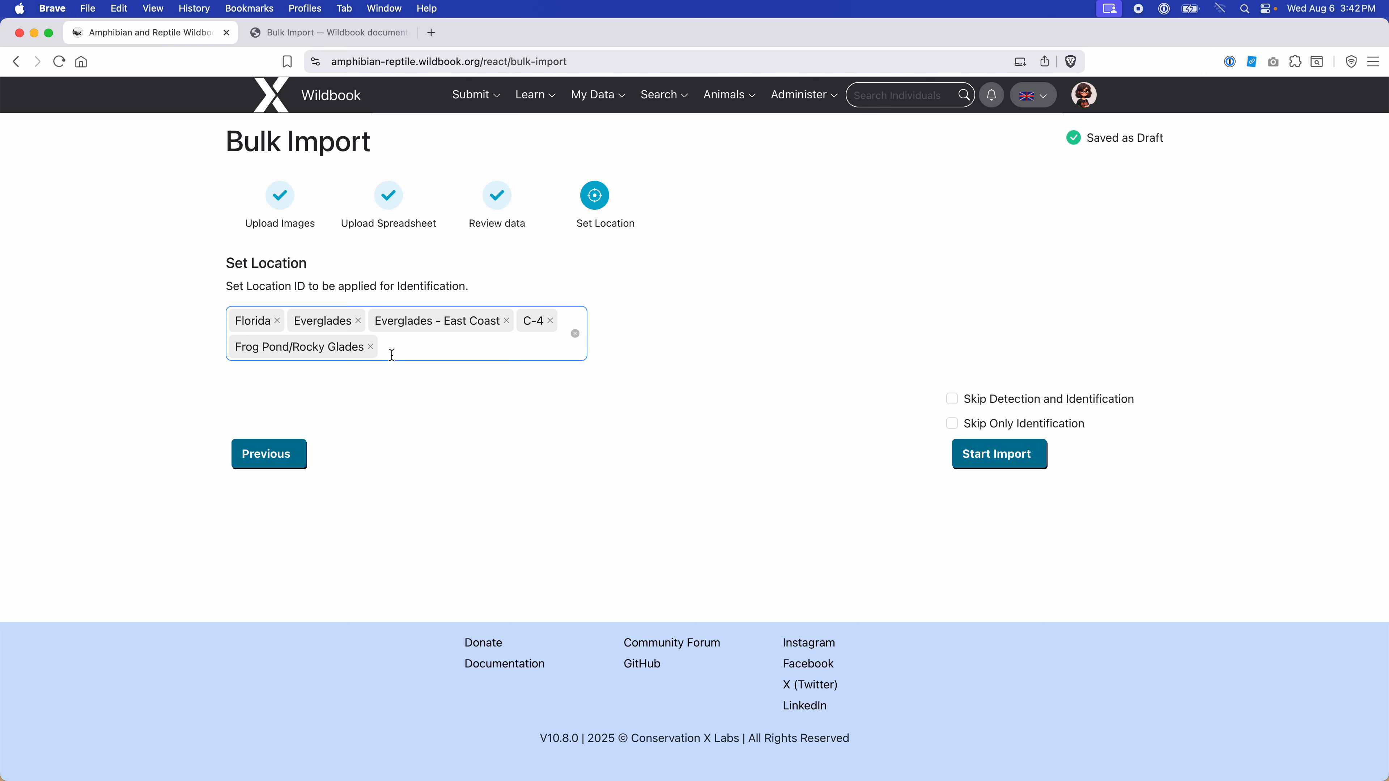
click(370, 346)
click(516, 322)
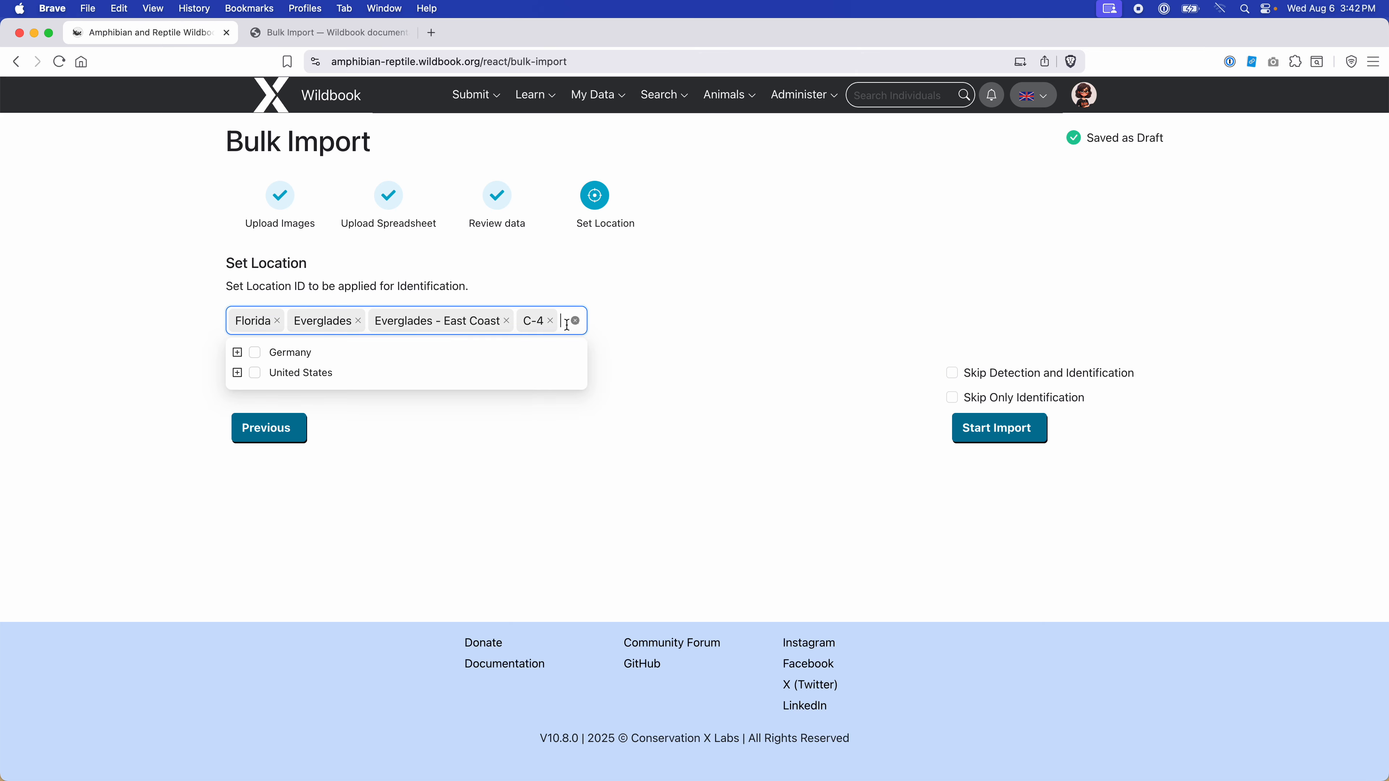
Step: Add Aachen under Germany to the identification locations and remove it again
click(237, 353)
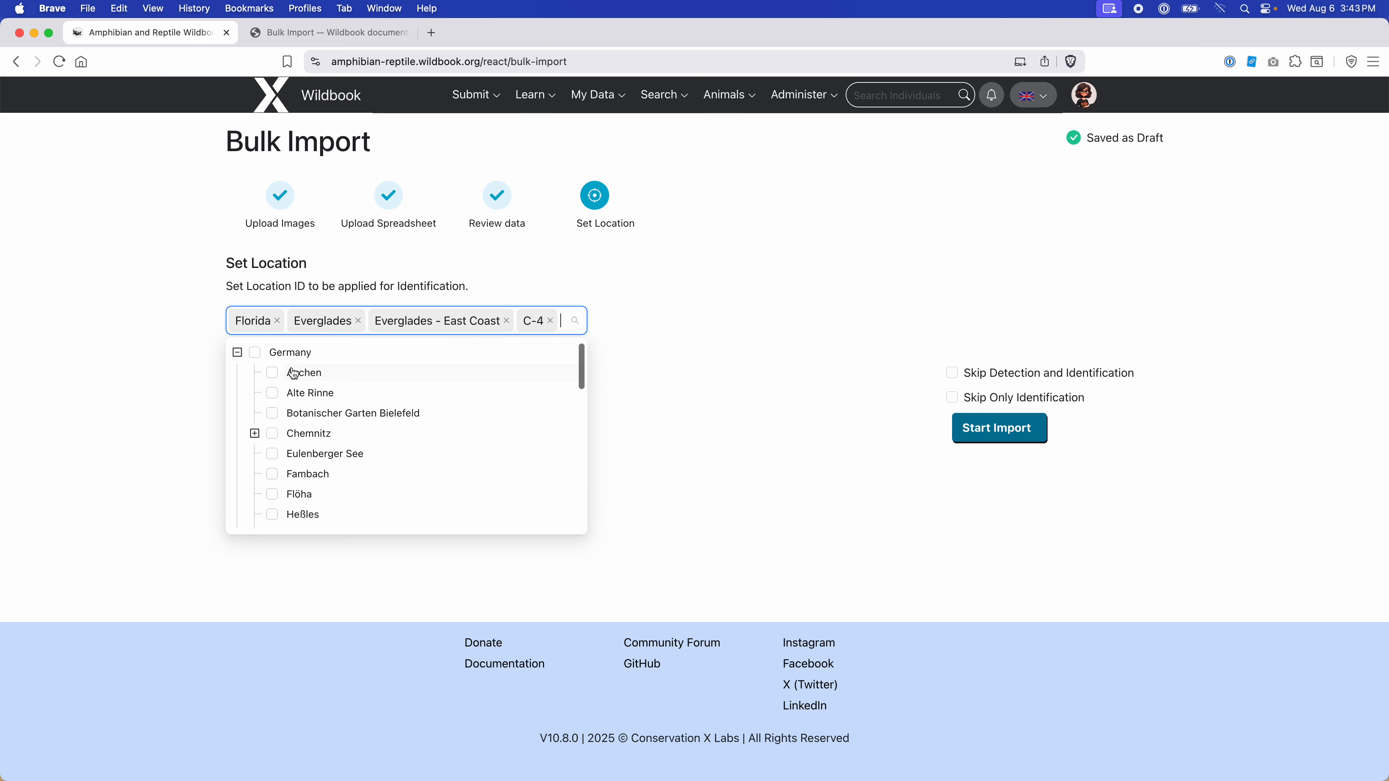
click(272, 372)
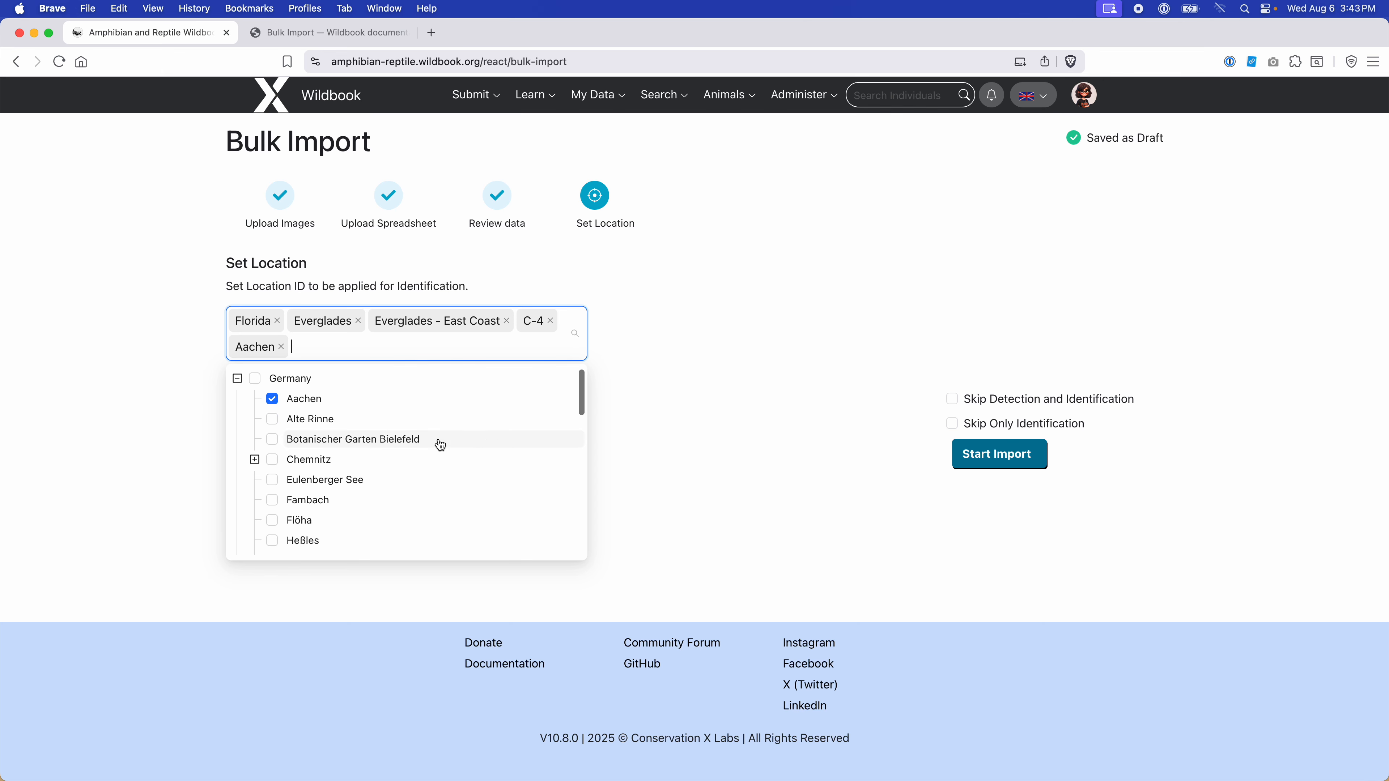
click(281, 347)
Step: Remove Everglades, Everglades - East Coast and C-4 from the identification locations, keeping only Florida
click(358, 321)
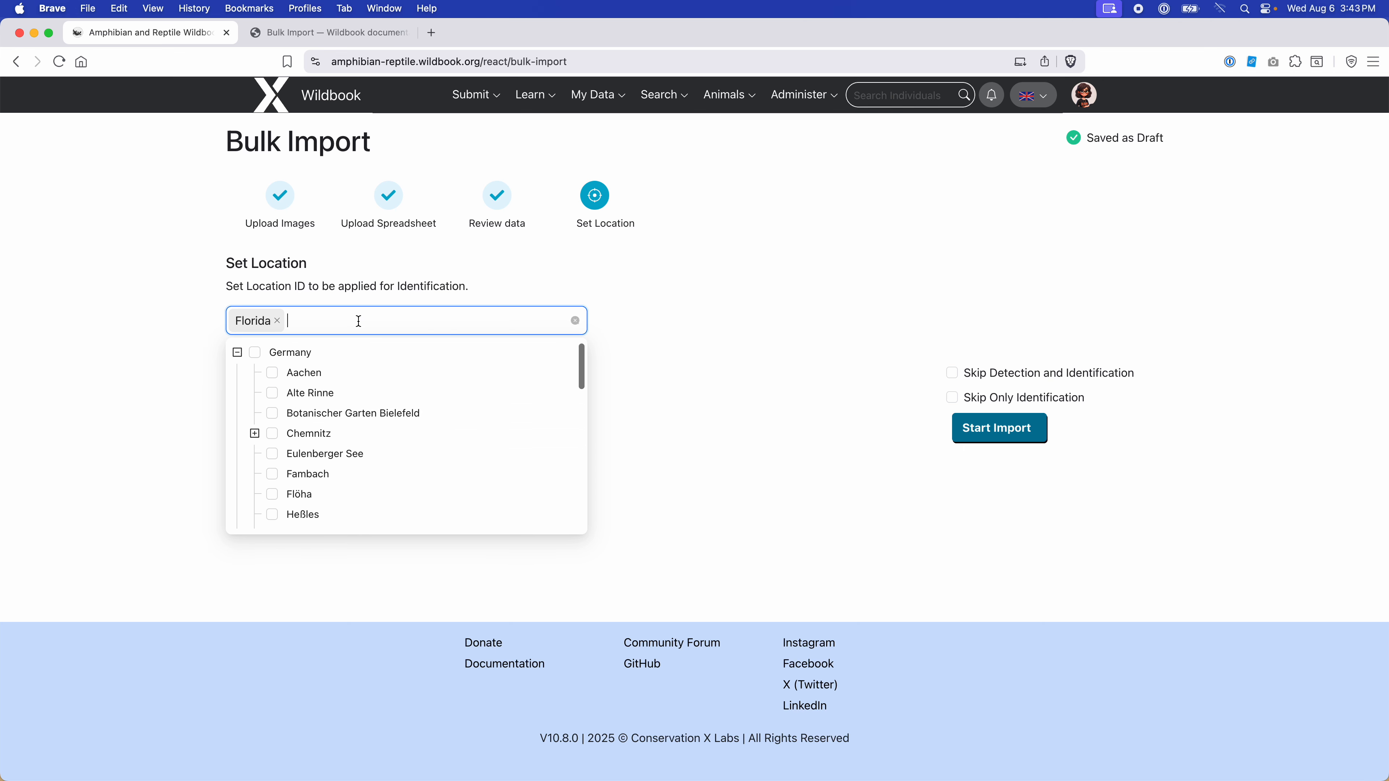
click(734, 317)
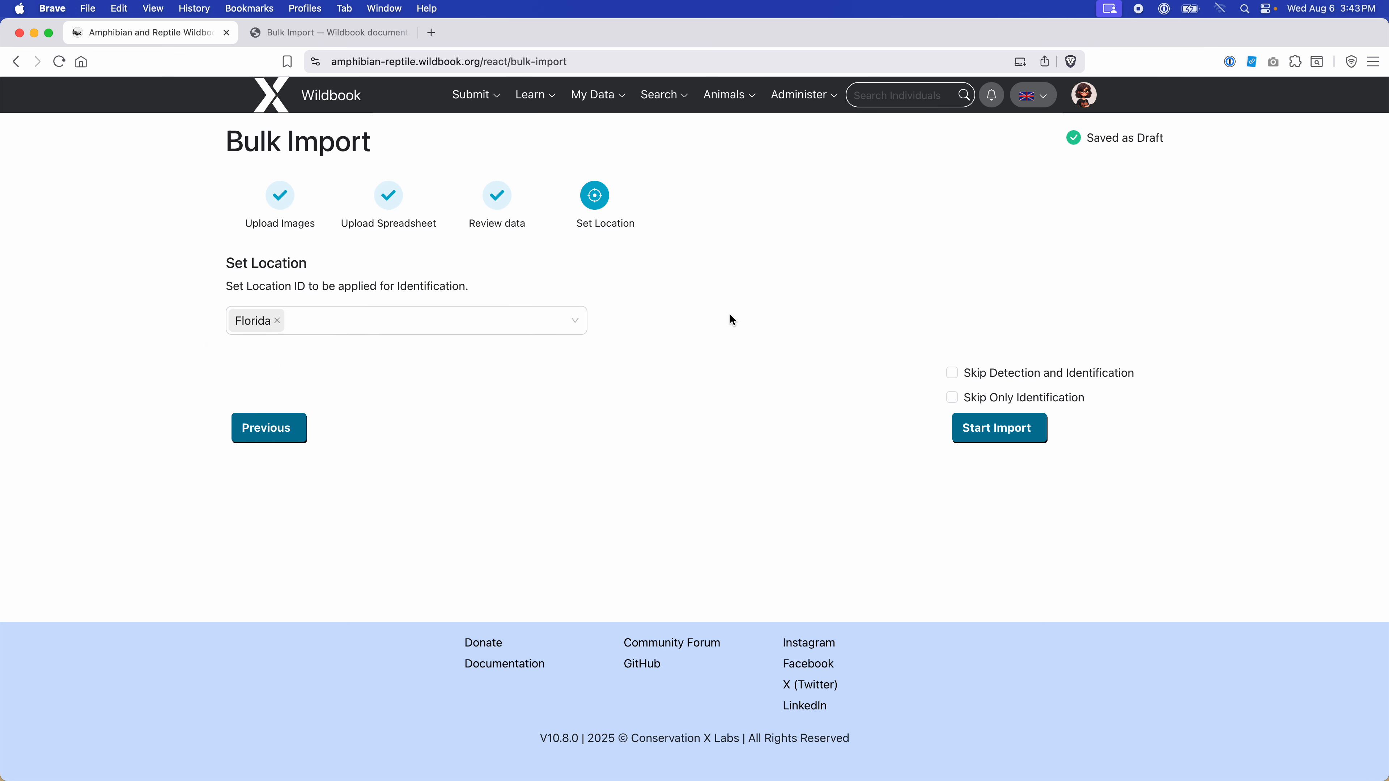